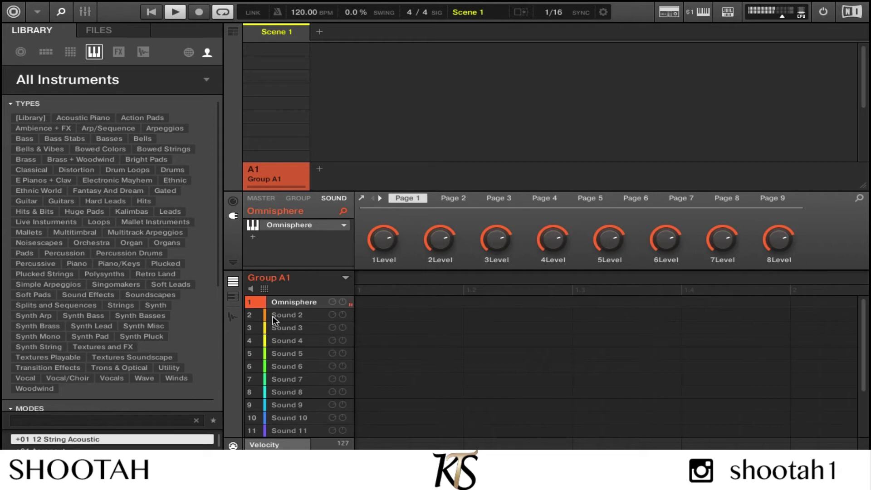
Step: Record an Omnisphere pattern in Group A1 and add a new group, B1
key("r")
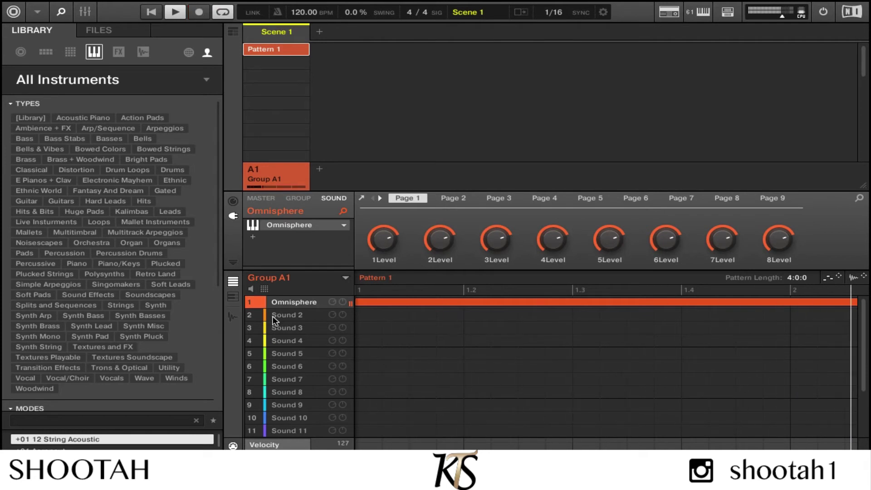
key("ctrl+g")
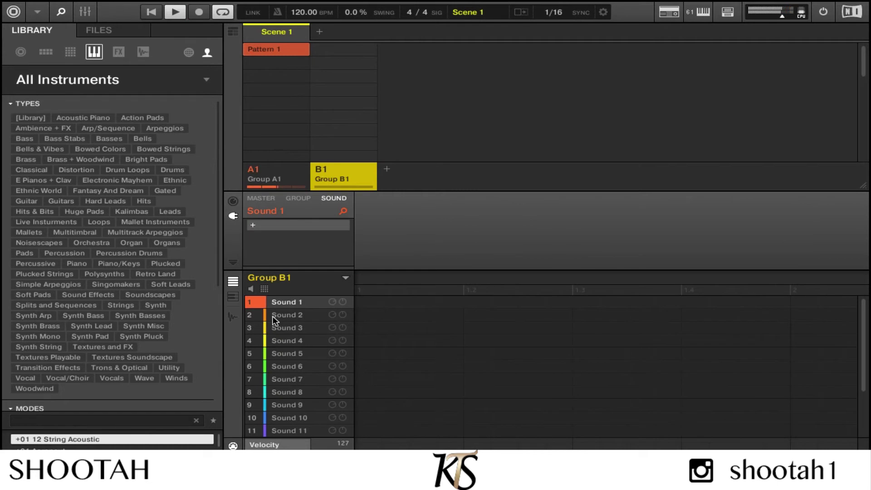
Step: Load the Native Instruments Kontakt 5 plug-in into Sound 1 of Group B1
left_click(318, 223)
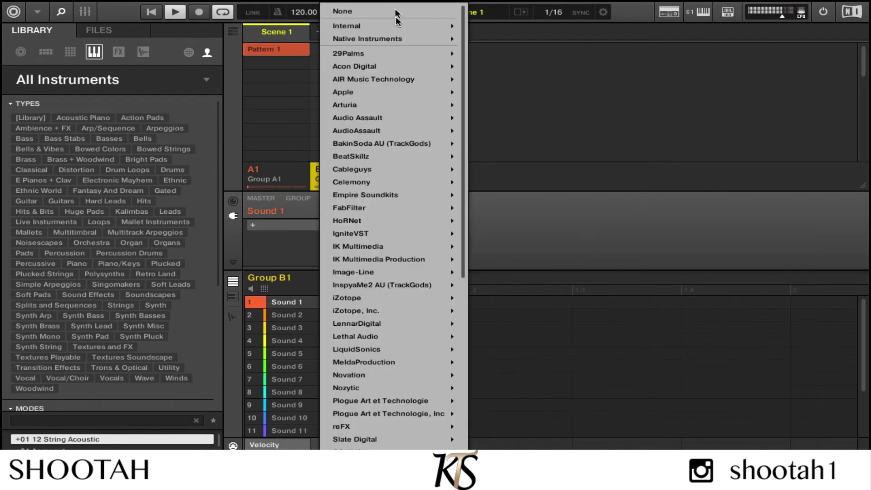
mouse_move(396, 41)
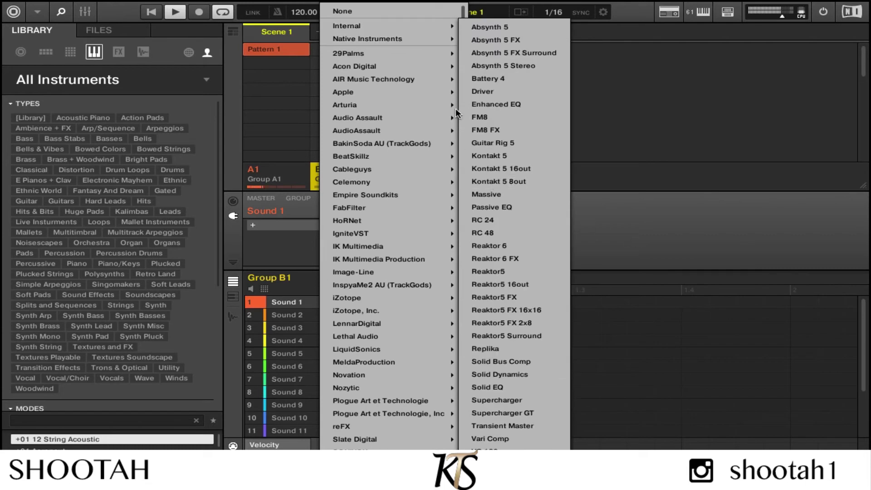
mouse_move(453, 80)
mouse_move(419, 64)
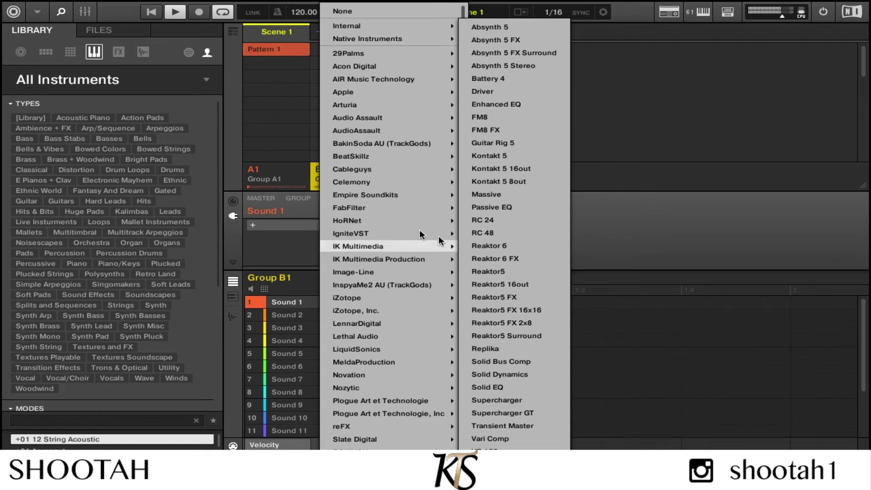
mouse_move(418, 217)
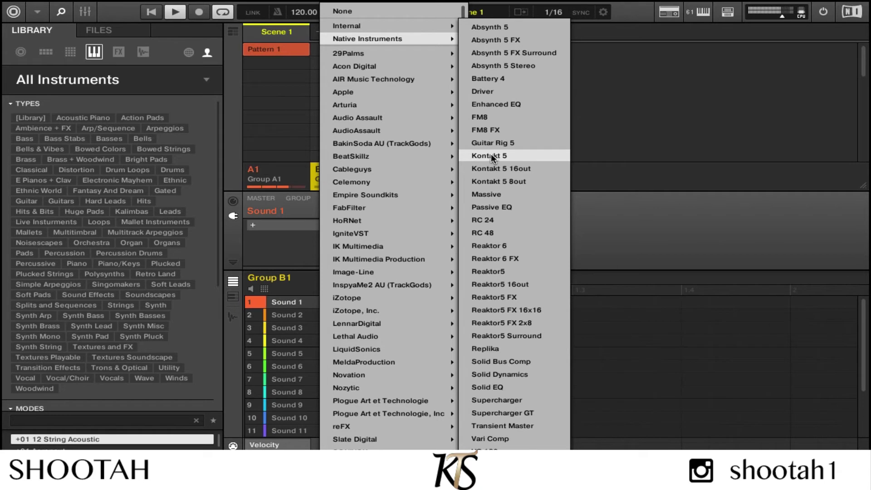
left_click(492, 157)
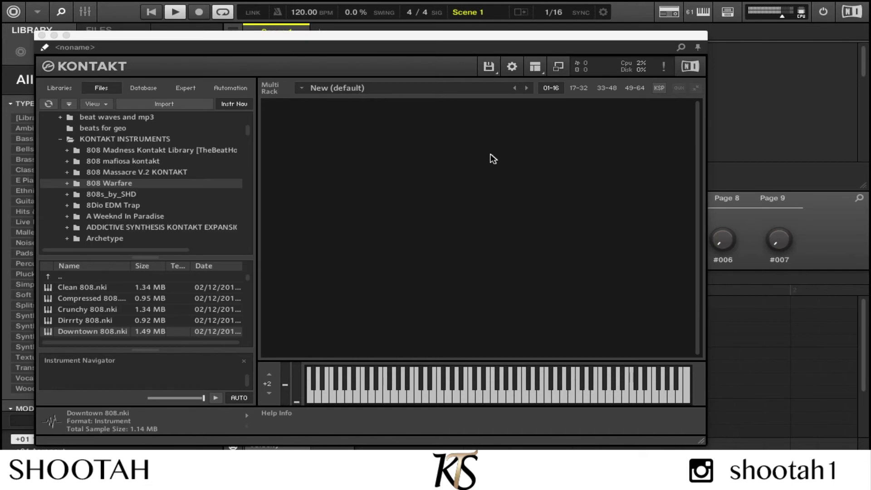
Step: Load the Compressed 808 instrument from the 808 Warfare folder in Kontakt and try recording a bass line with it
left_click(102, 301)
double_click(101, 302)
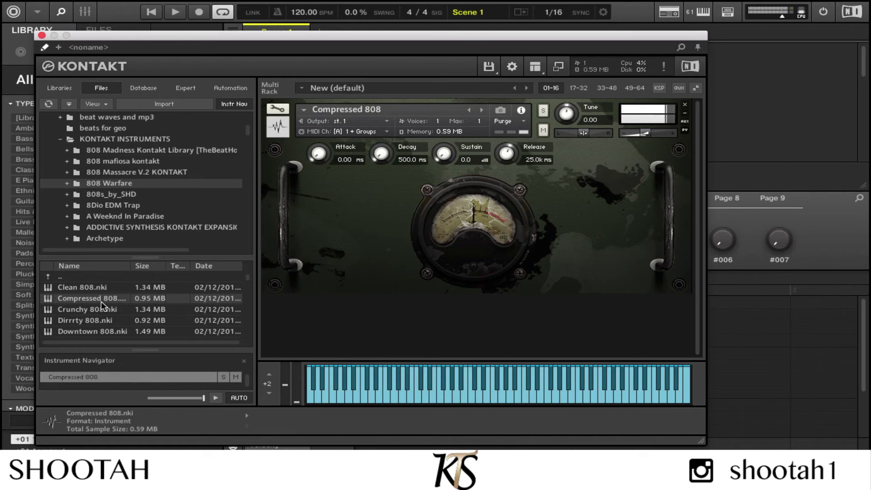
key("r")
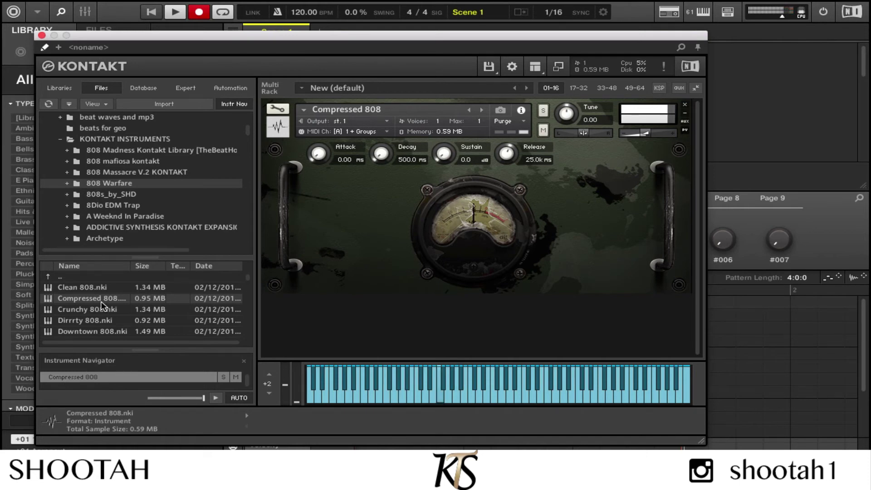
key("ctrl+space")
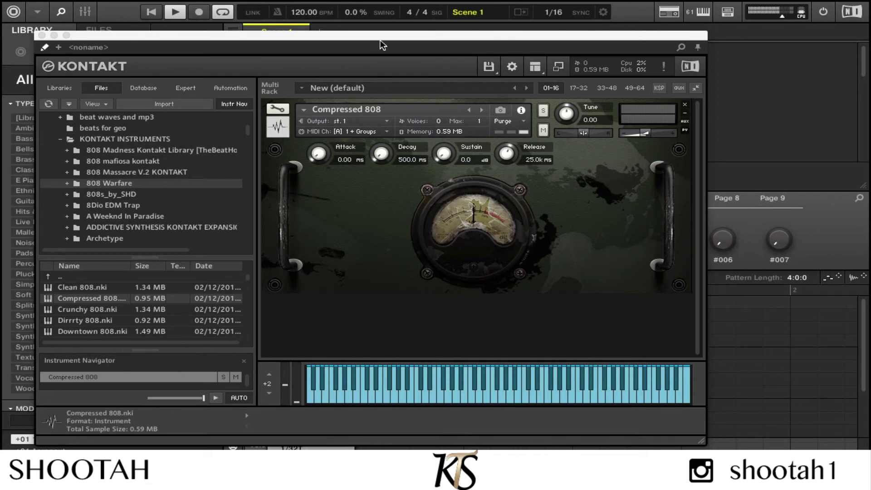
Step: Set the pattern editor's step grid to 1/32 and close the Kontakt window
left_click_drag(406, 36, 730, 6)
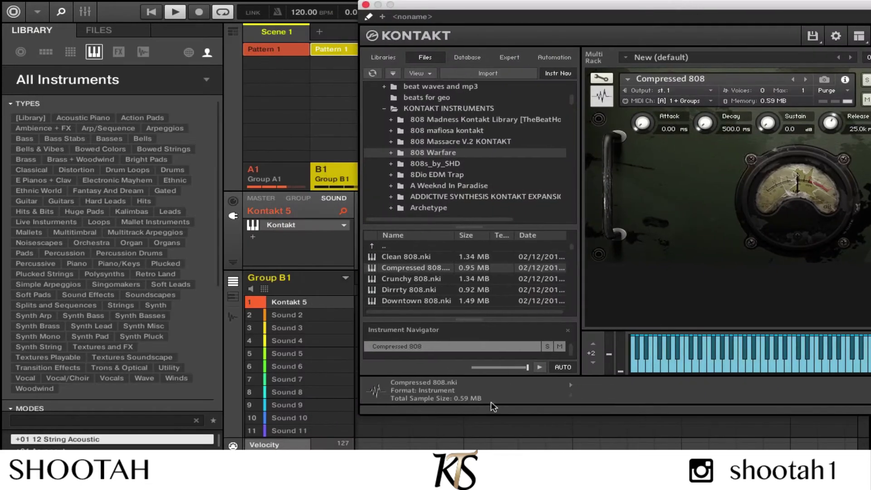
left_click(290, 472)
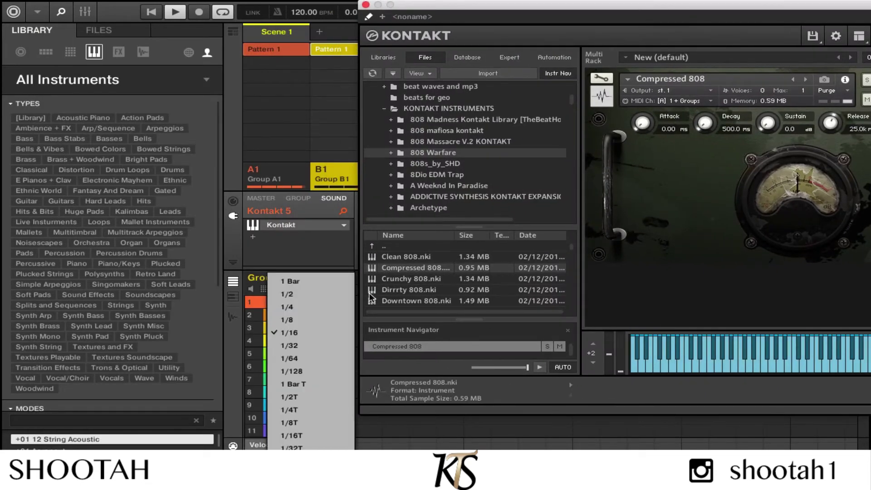
left_click(320, 344)
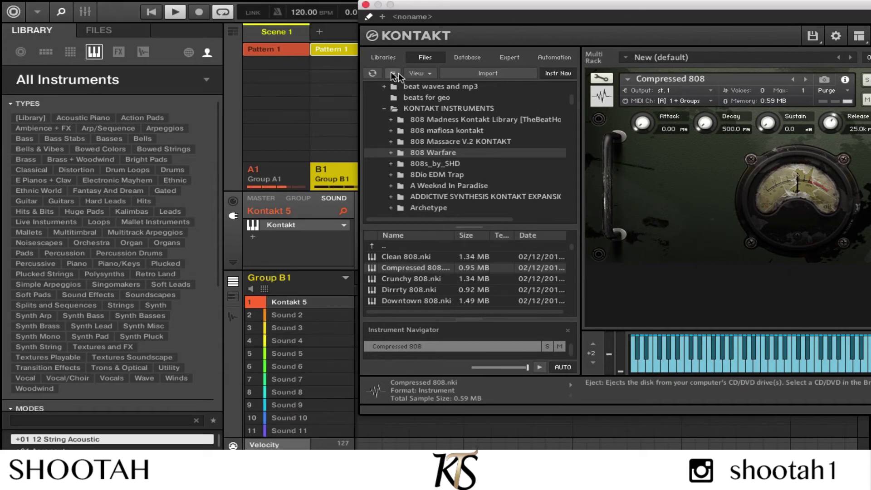
left_click(364, 5)
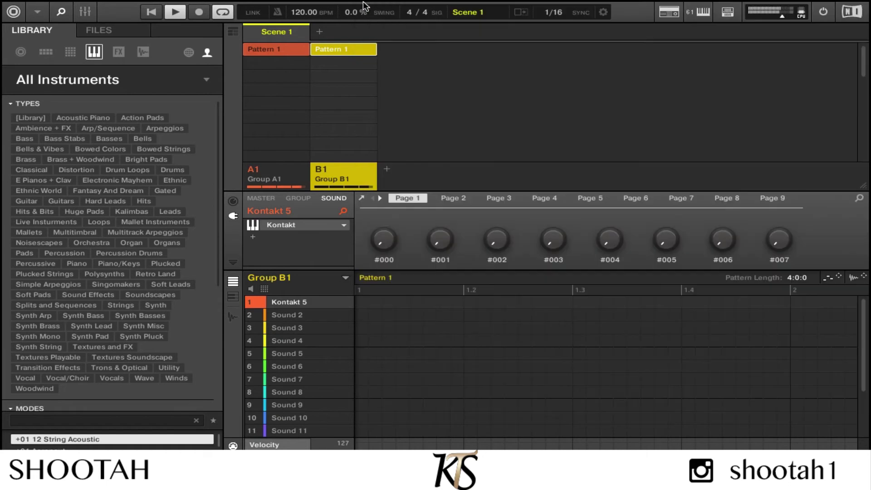
Step: Record an 808 bass pattern in Group B1 and load the No Fux! kit into a new group, C1
key("space")
key("r")
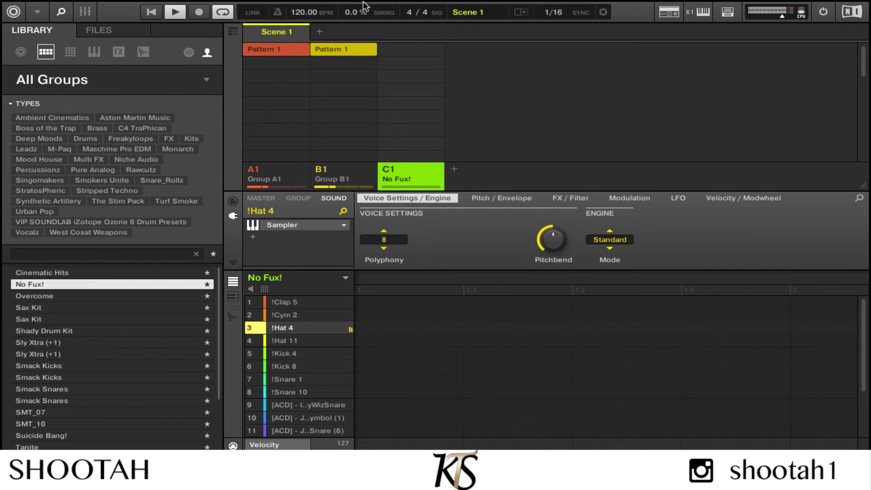
Step: Try two hi-hat recordings on the !Hat 4 sound of the No Fux! group, undoing each take
key("ctrl+space")
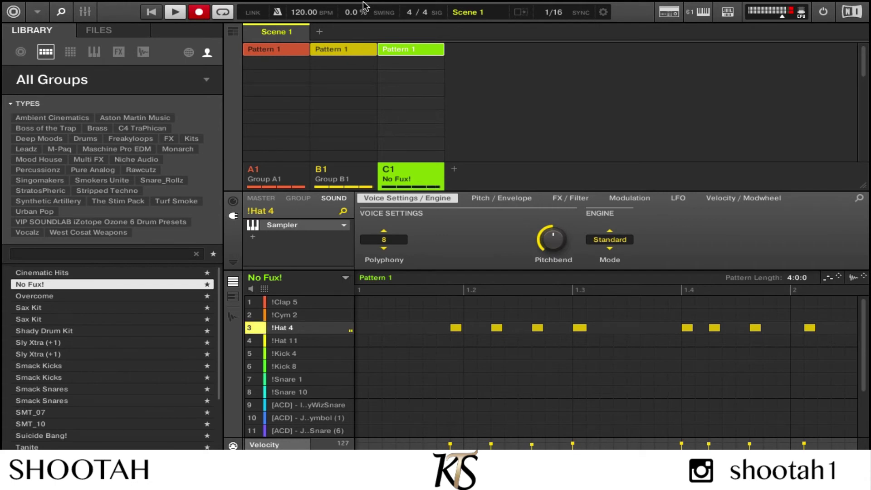
key("space")
key("super+z")
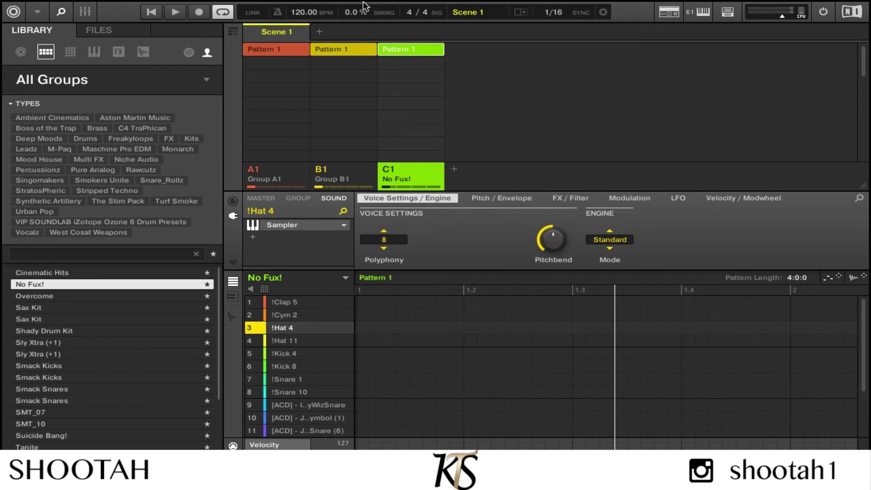
key("space")
key("ctrl+r")
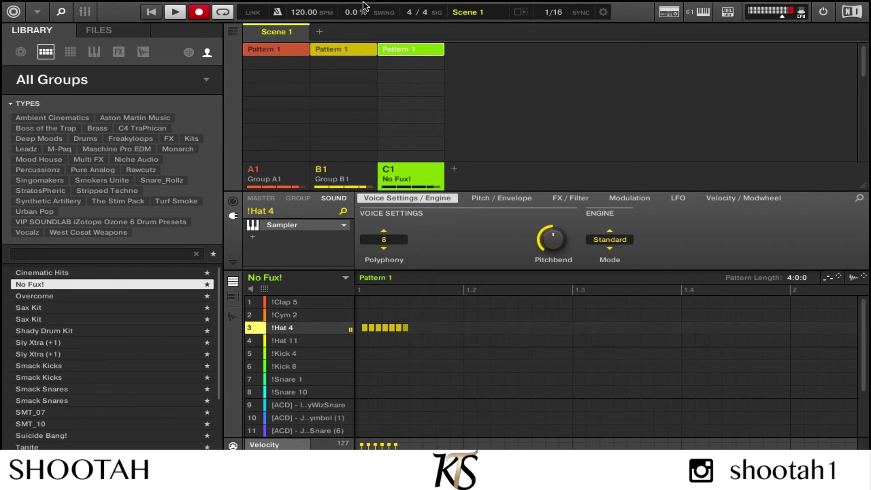
key("space")
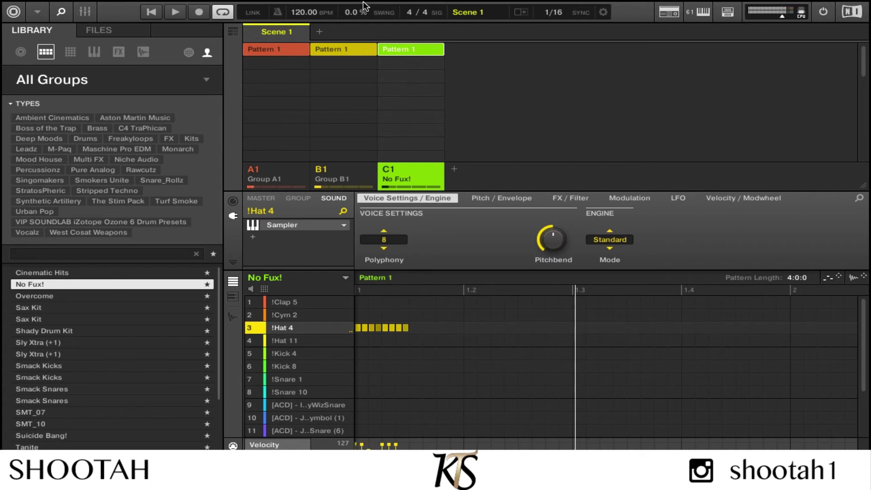
key("super+z")
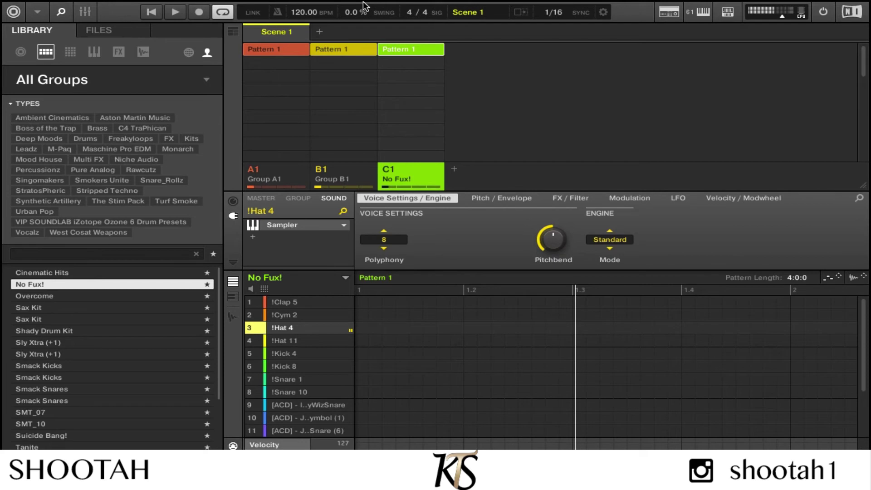
Step: Try another !Hat 4 recording with Group B1 muted, then undo the take
key("space")
key("space")
key("r")
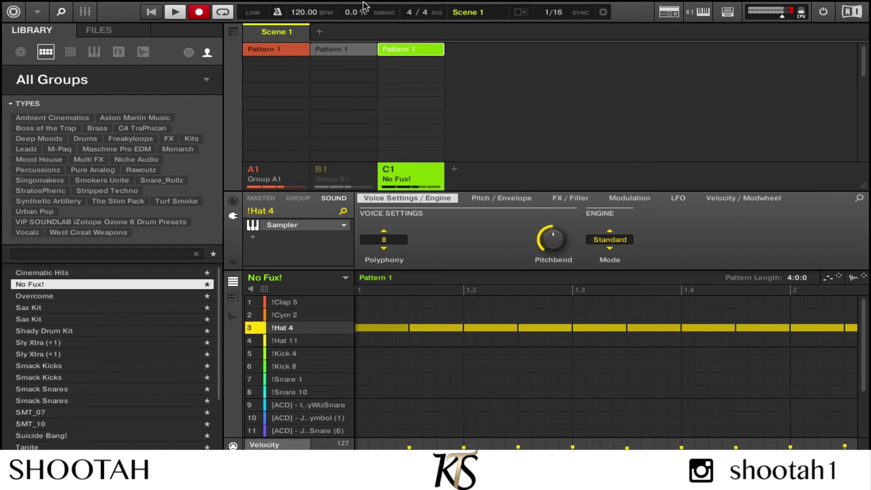
key("space")
key("ctrl+z")
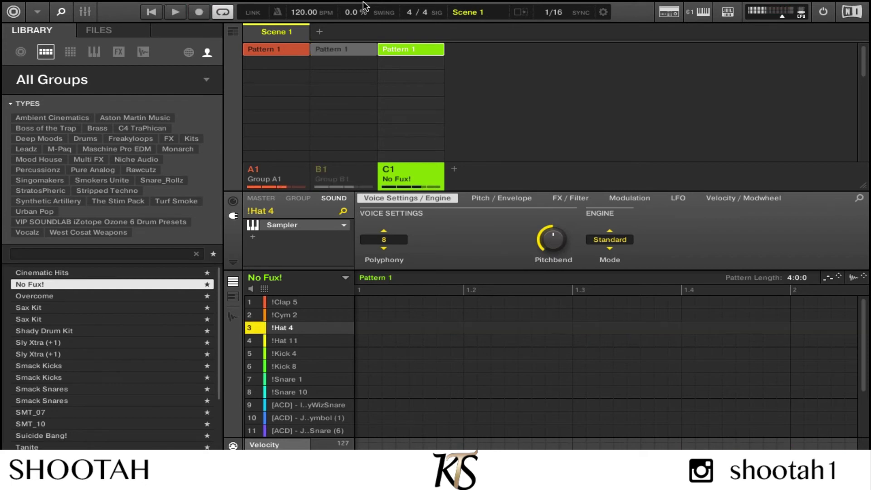
Step: Record a hi-hat pattern on !Hat 4 across the No Fux! pattern and select the !Snare 1 sound
key("ctrl+r")
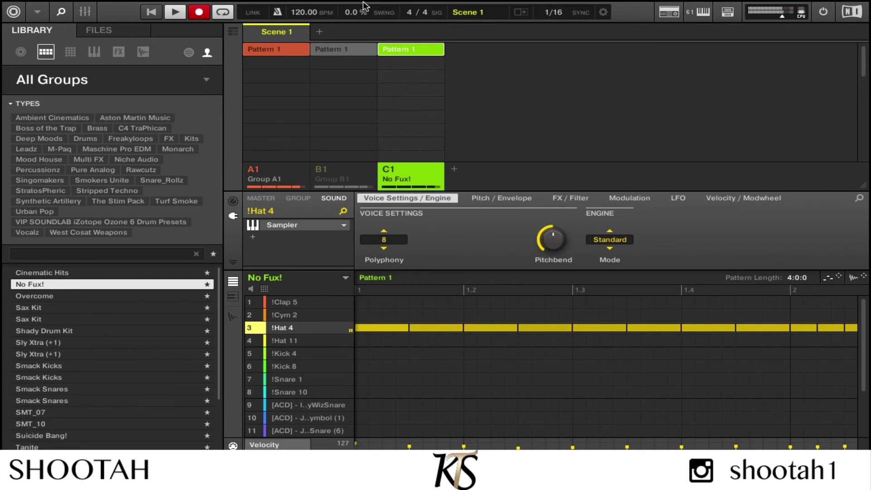
key("r")
key("d")
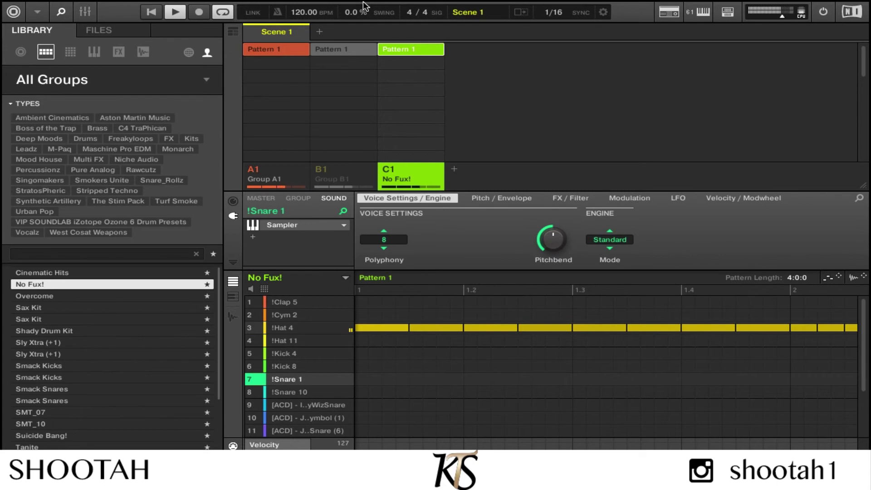
Step: Record the snare on !Snare 1 and the kick on the SouthSid..Kick LV1 sound in the No Fux! pattern
key("r")
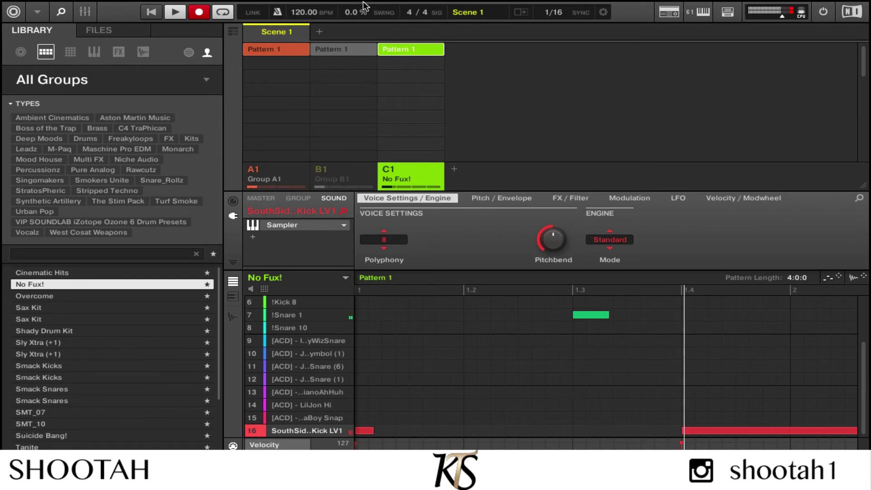
key("r")
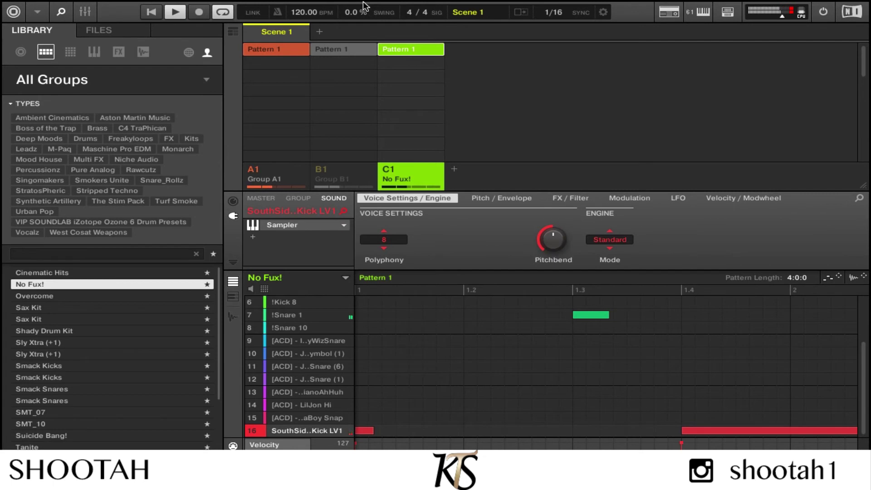
key("r")
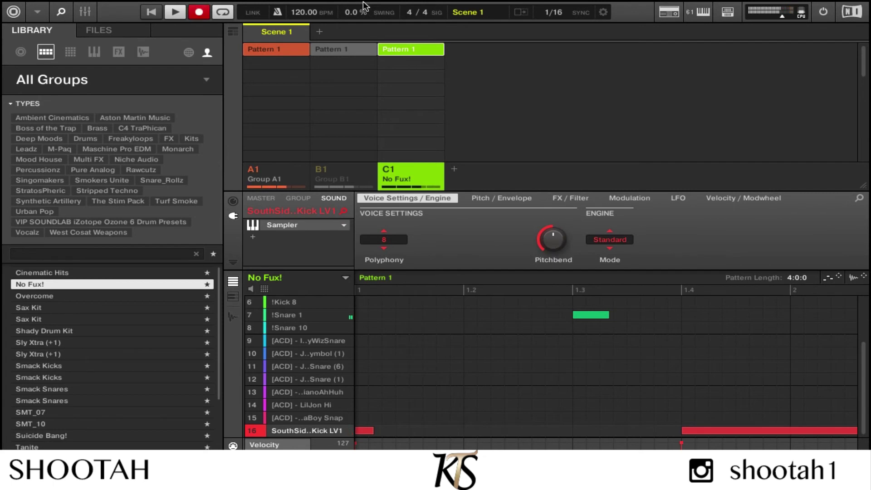
key("r")
Step: Switch to Group B1, undo its recorded Kontakt 5 bass notes and play the beat with the pattern emptied
key("Left")
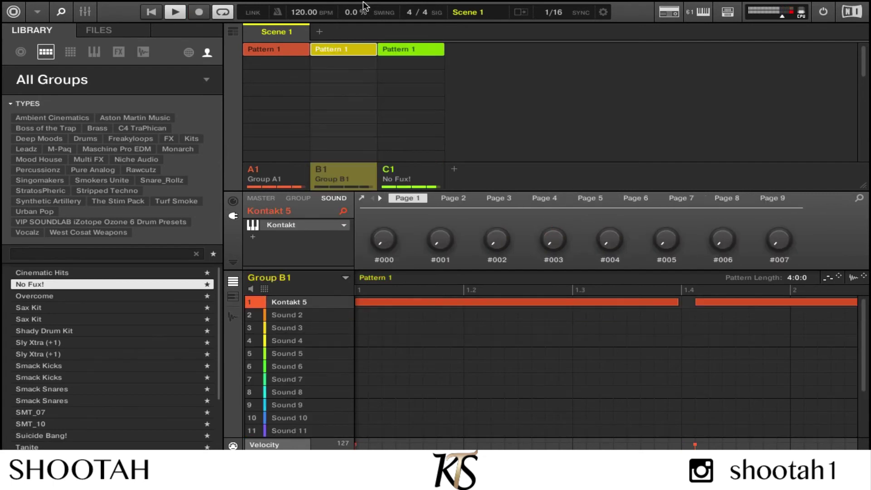
key("space")
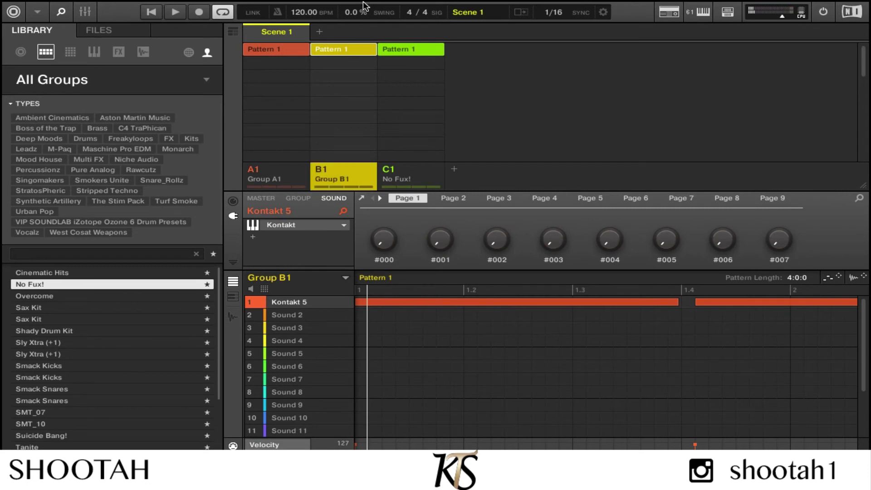
key("ctrl+z")
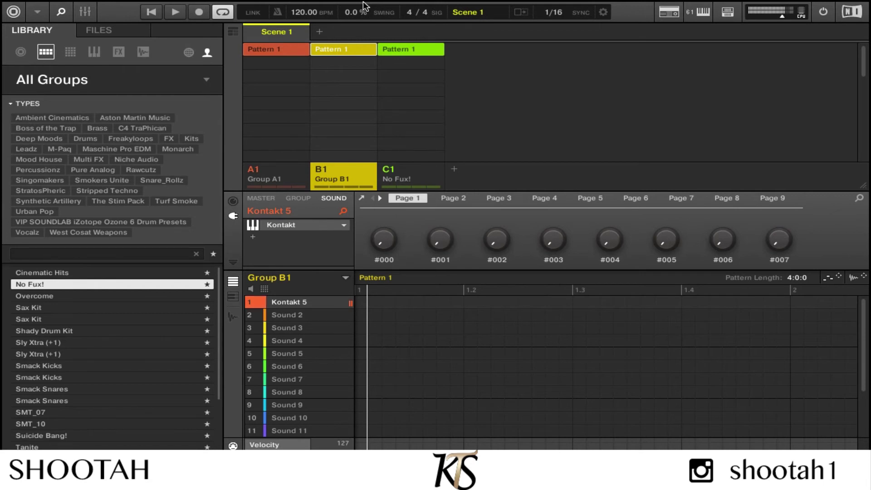
key("ctrl+space")
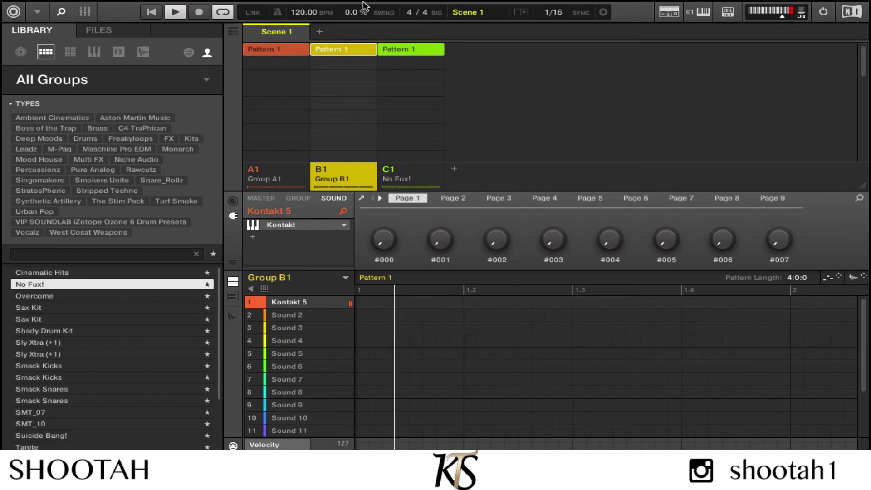
key("space")
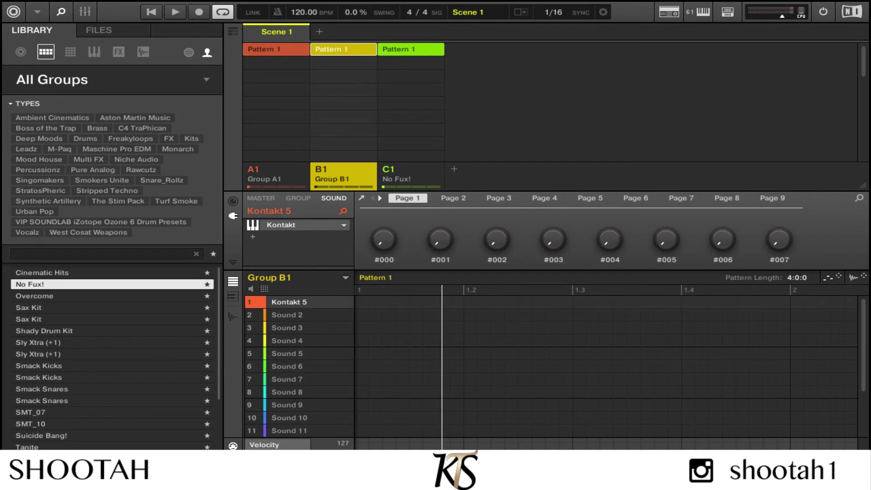
Step: Change the step grid resolution and record a new Kontakt 5 bass pattern in Group B1
left_click(311, 455)
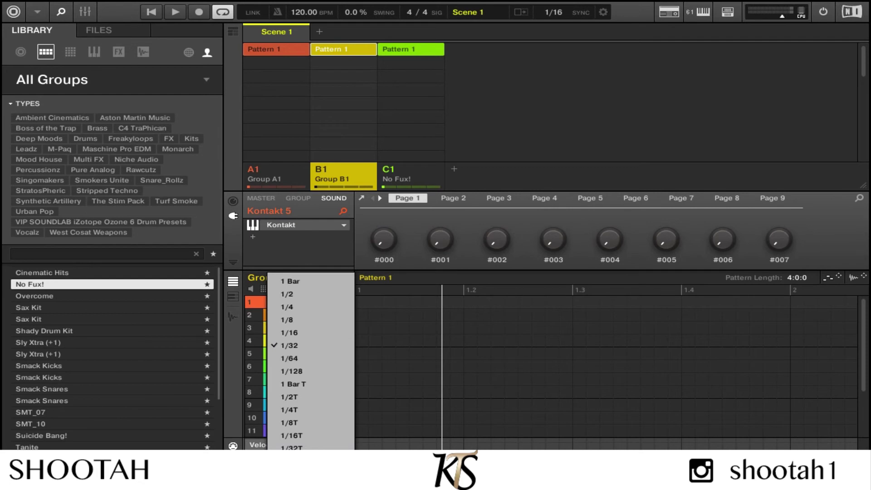
left_click(298, 443)
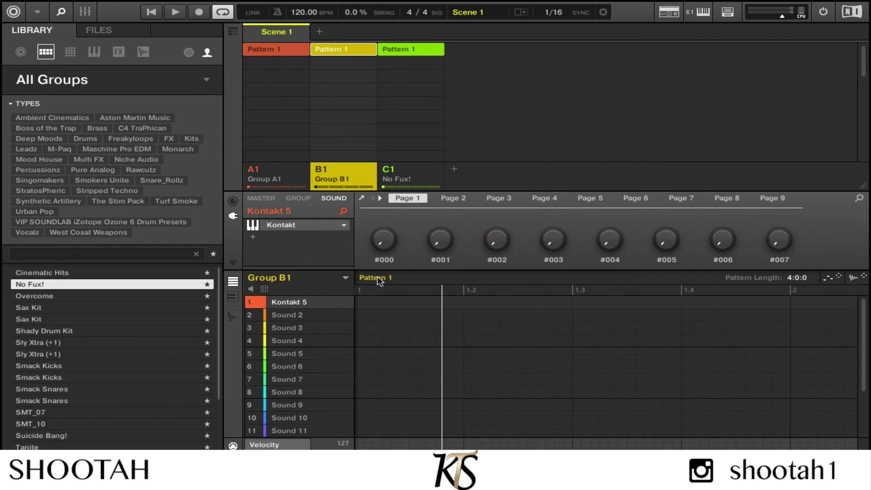
key("ctrl+space")
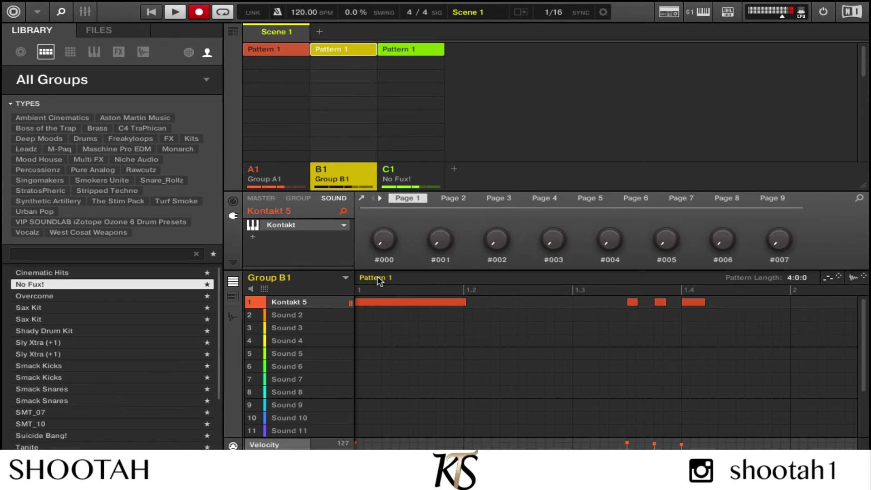
Step: Stop the bass recording, mute the SouthSid..Kick LV1 sound in No Fux!, and align the off-grid Group B1 bass note to beat 2.3
key("r")
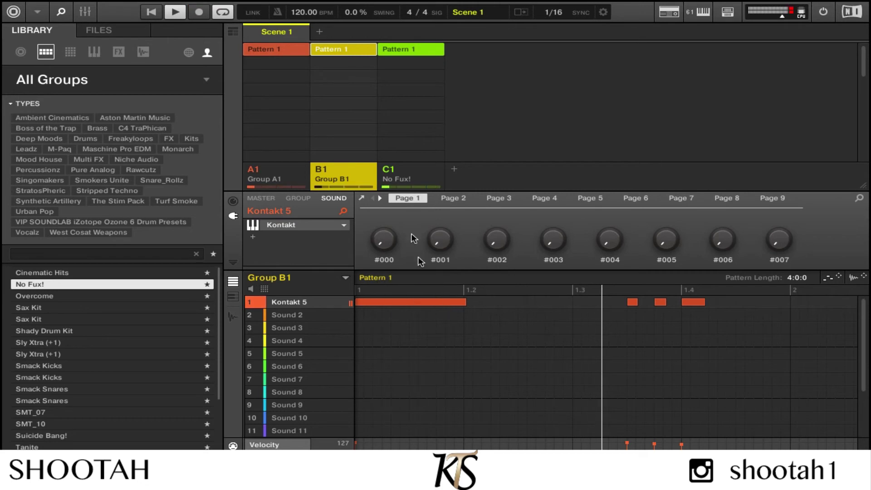
left_click(399, 181)
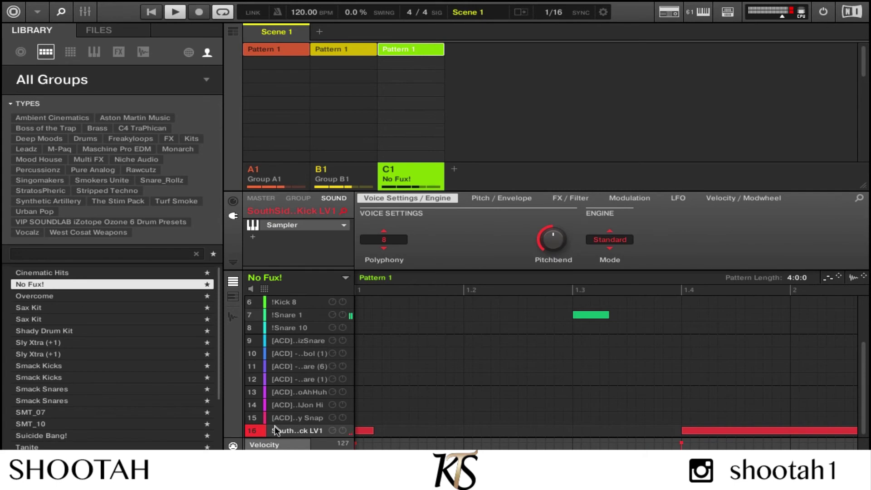
left_click(258, 431)
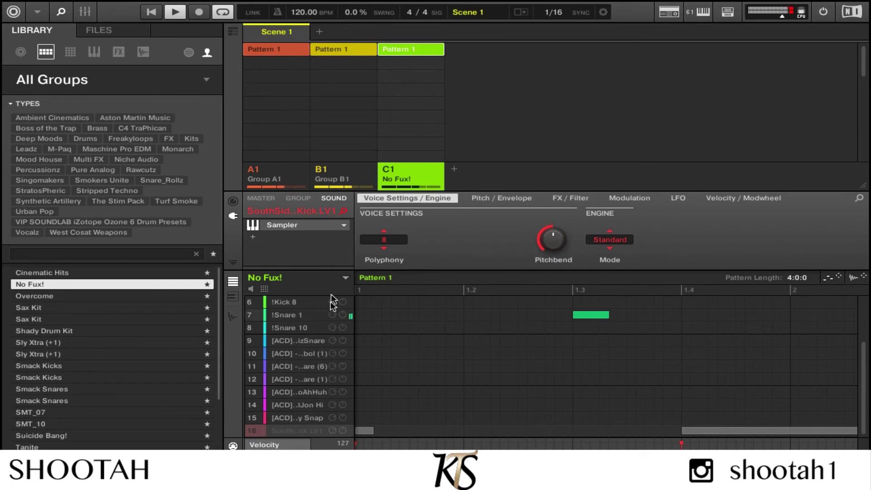
left_click(345, 175)
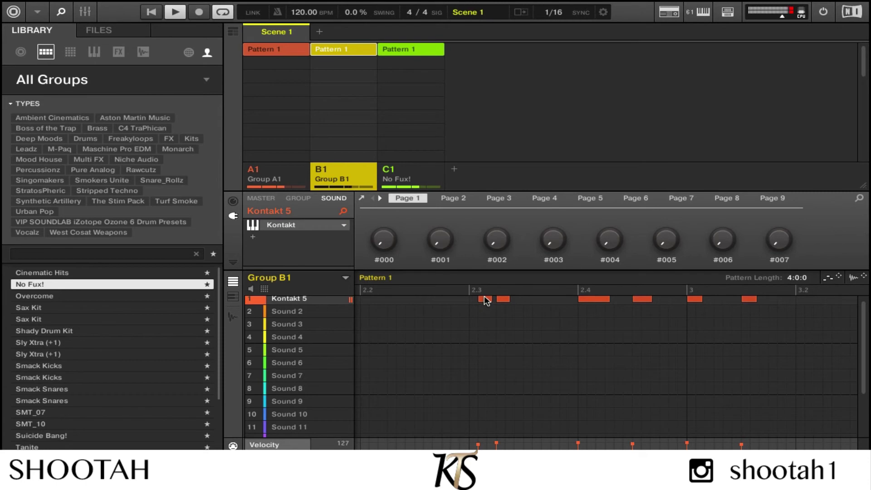
left_click_drag(478, 302, 475, 301)
Step: Unmute the SouthSid..Kick LV1 sound in No Fux! and move its late kick note onto the start of bar 3
left_click(395, 182)
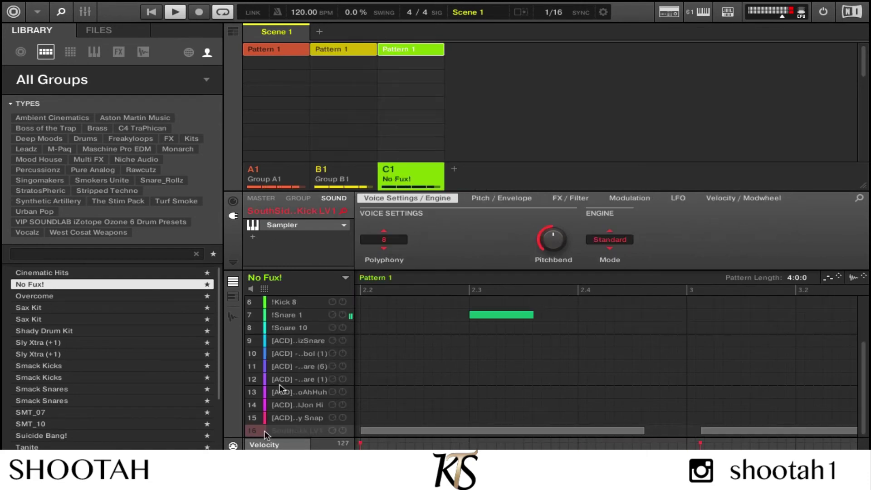
left_click(249, 431)
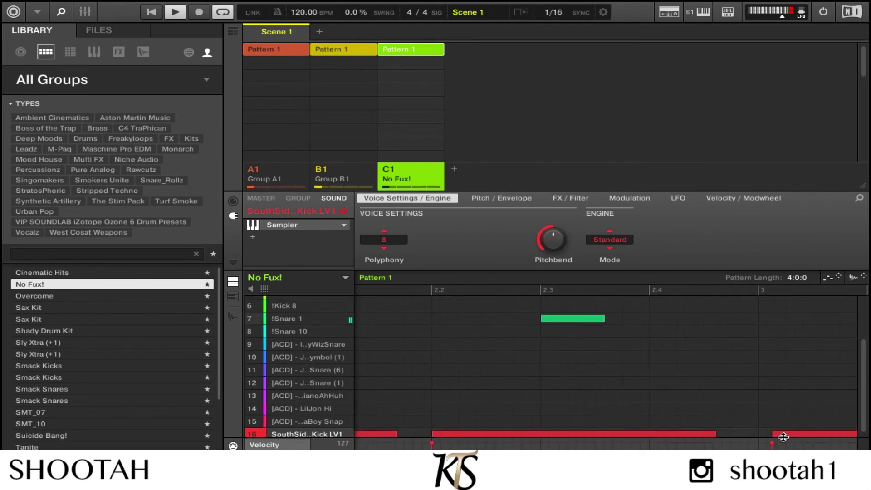
left_click_drag(778, 437, 768, 430)
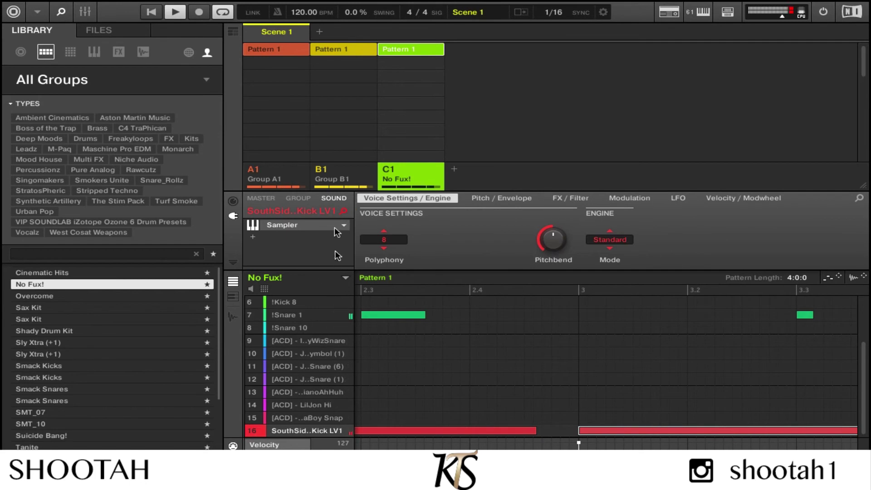
Step: Mute Group B1 and audition the No Fux! sounds against the melody, settling on !Snare 10
left_click(320, 177)
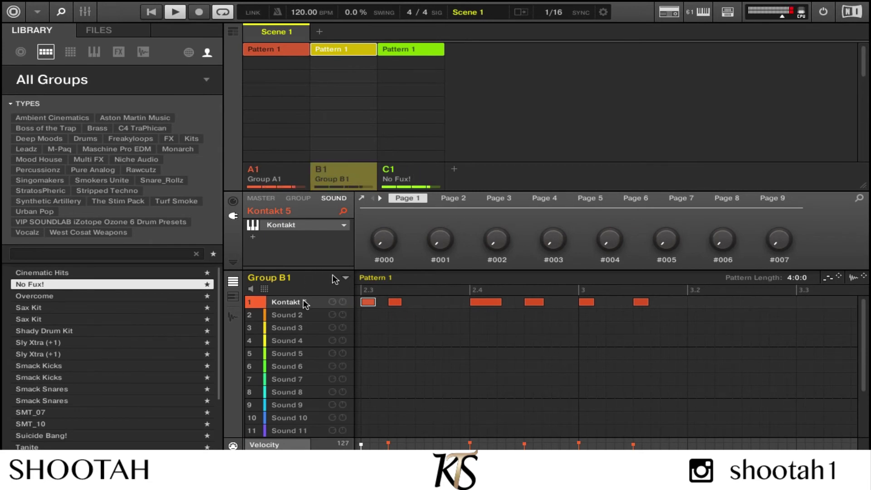
left_click(398, 173)
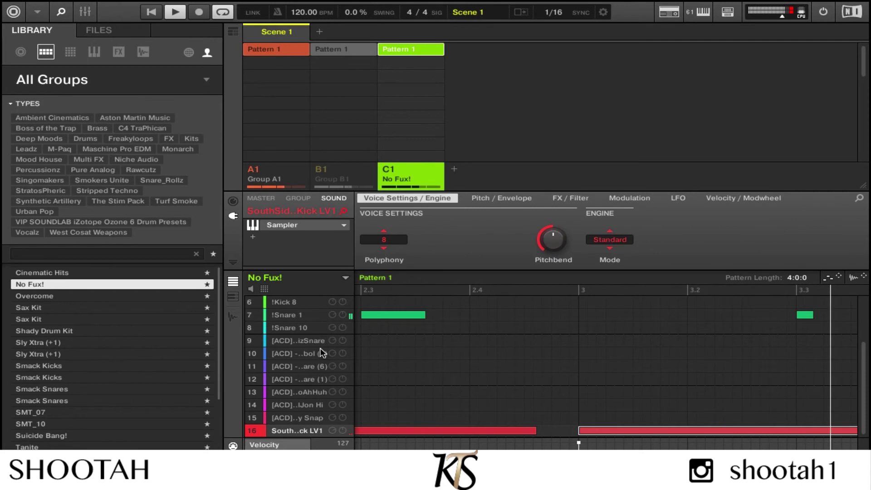
key("space")
key("Up")
key("Up")
key("Up")
key("Down")
key("space")
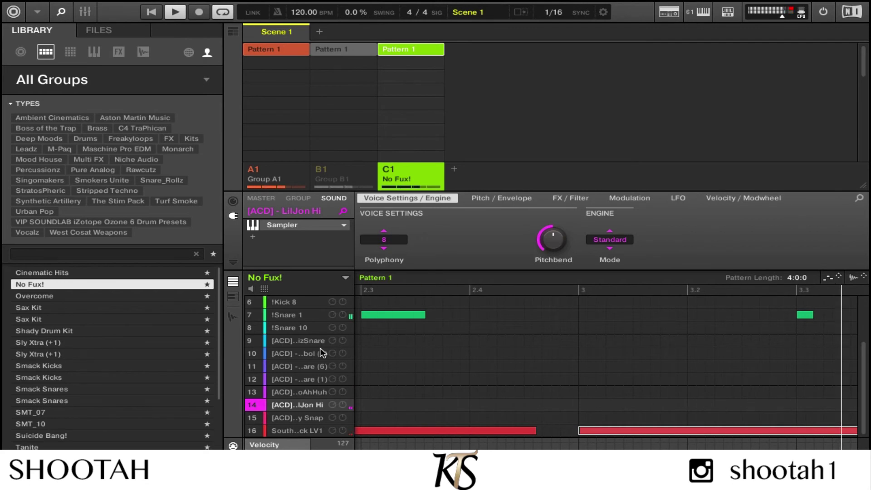
key("space")
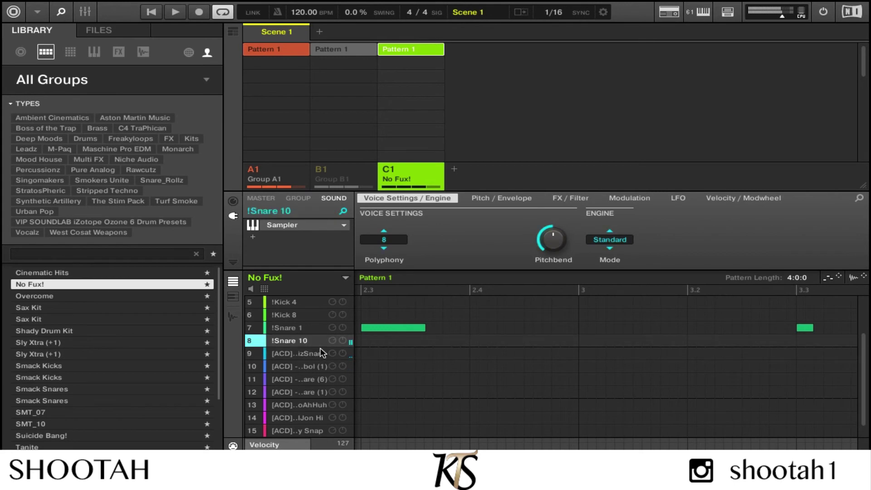
key("space")
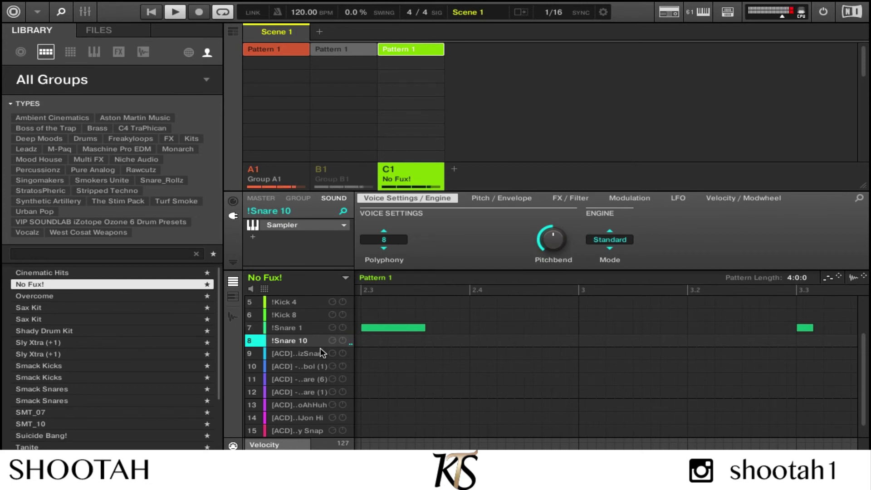
Step: Record a short !Snare 10 roll between beat 2.4 and bar 3 of the No Fux! pattern, undoing the first take
key("r")
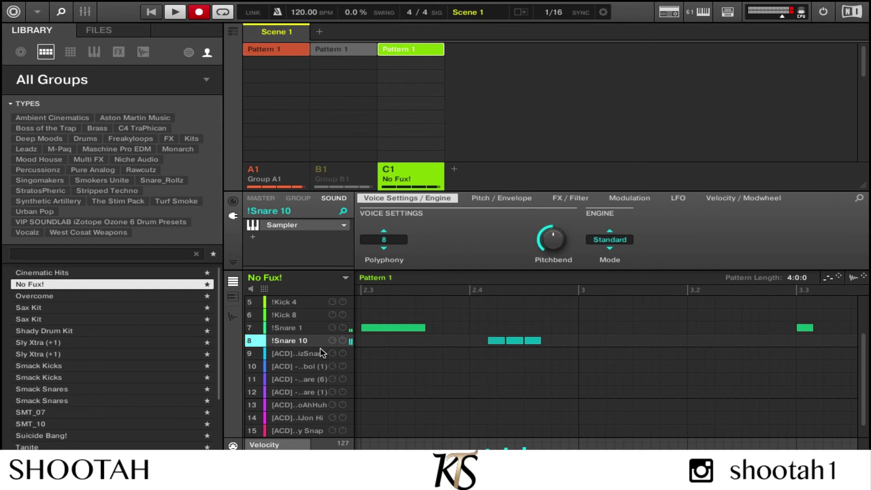
key("ctrl+z")
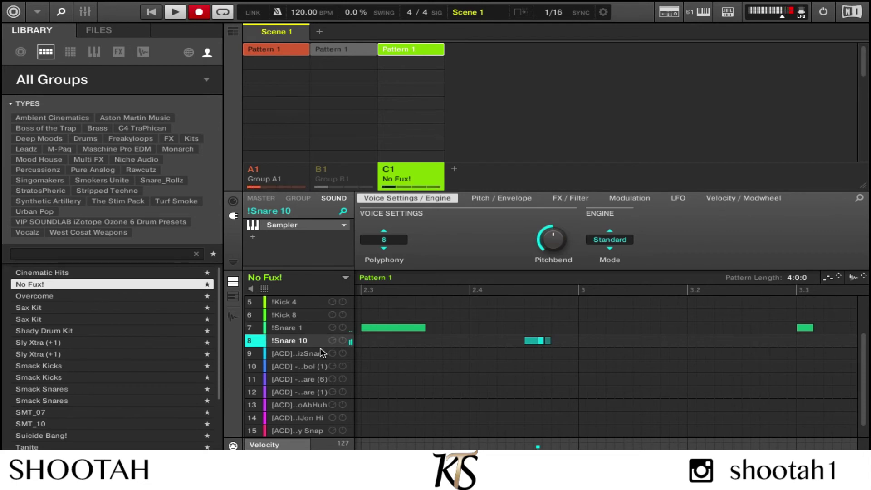
key("r")
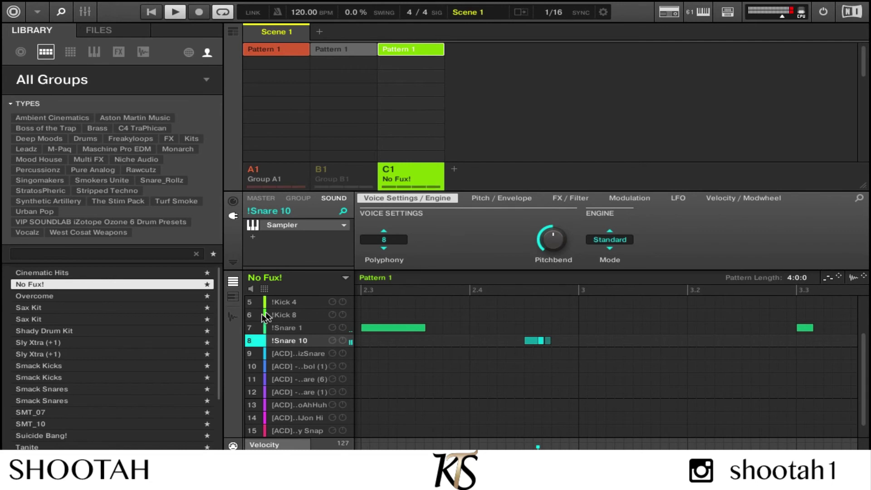
Step: Record a Kontakt 5 bass take in a new Pattern 2 of Group B1 and undo the take
left_click(232, 297)
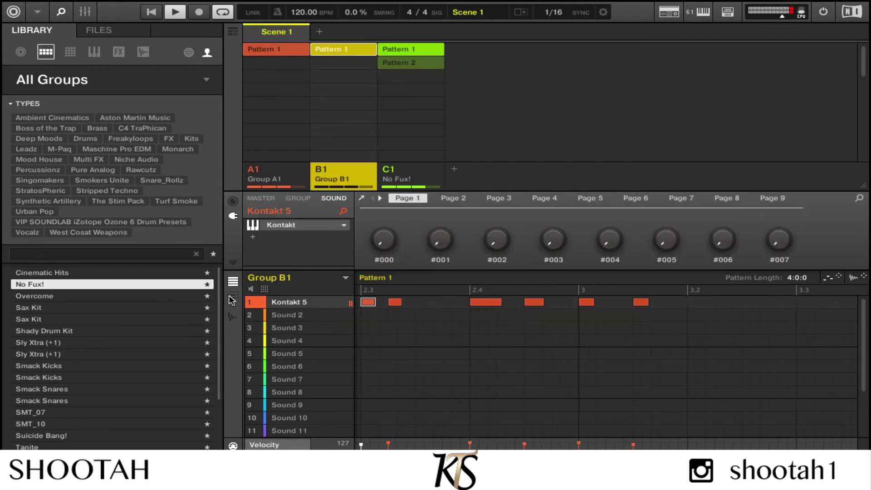
key("ctrl+space")
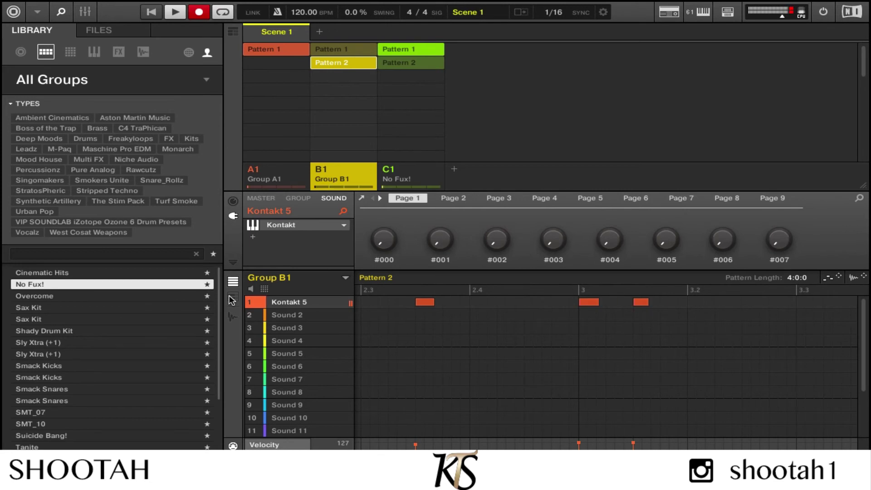
key("space")
key("ctrl+z")
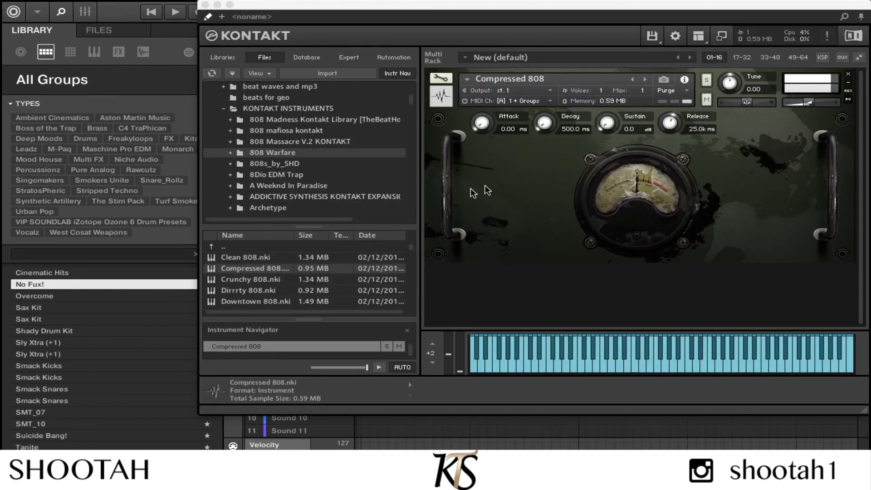
Step: Step through the 808 Warfare instruments in Kontakt, load Sixty Six 808 and close the plug-in window
left_click(644, 81)
left_click(644, 82)
left_click(644, 80)
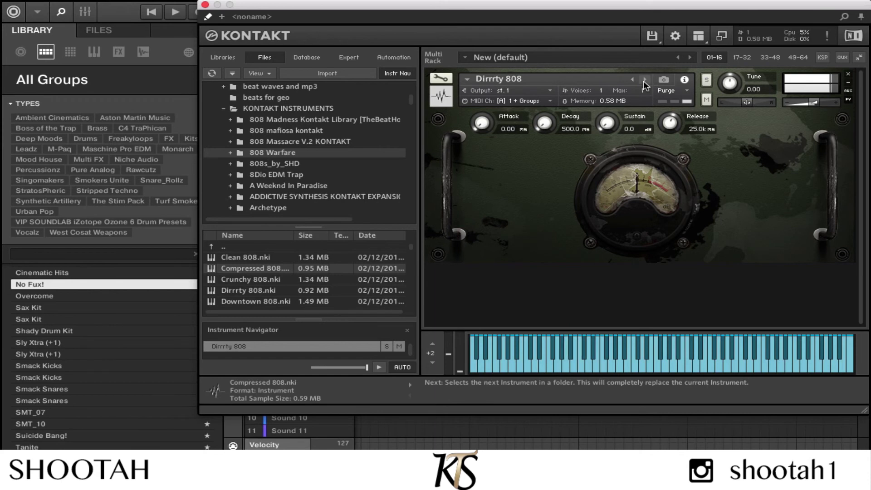
left_click(645, 82)
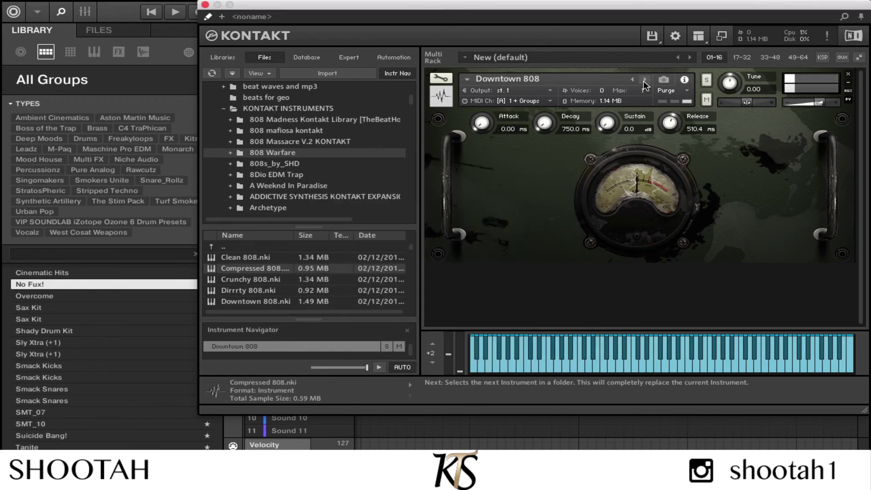
left_click(644, 81)
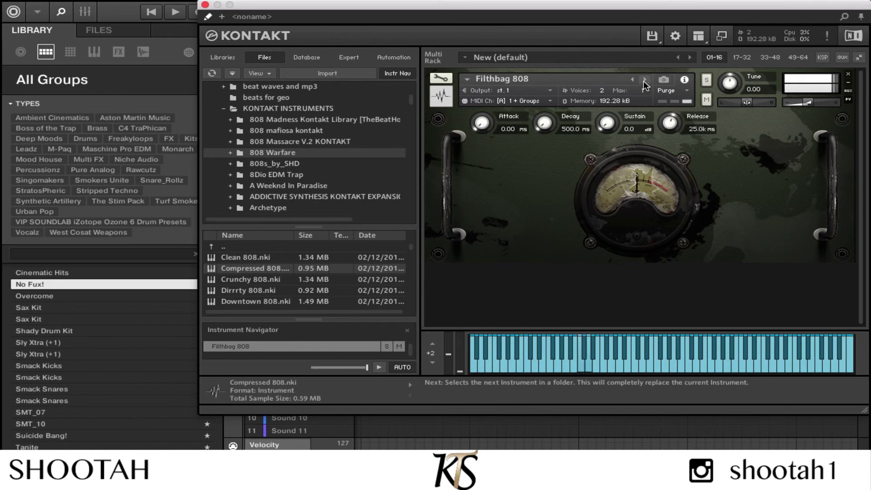
left_click(645, 82)
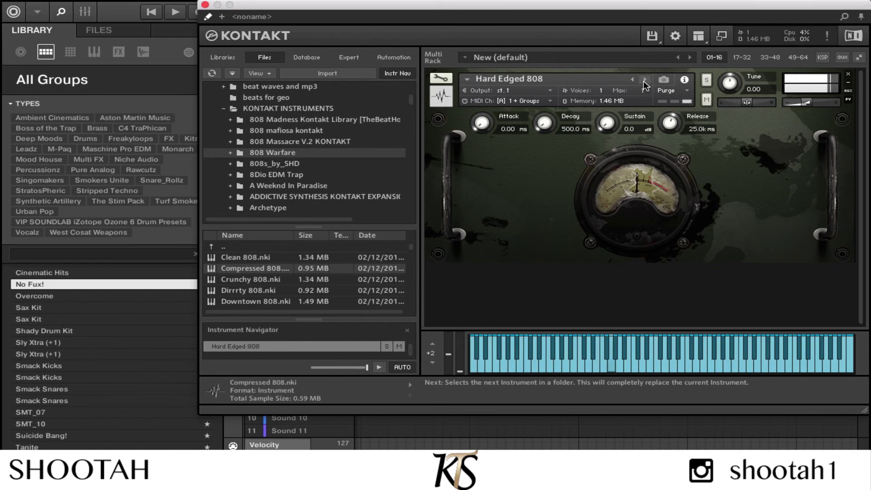
left_click(644, 81)
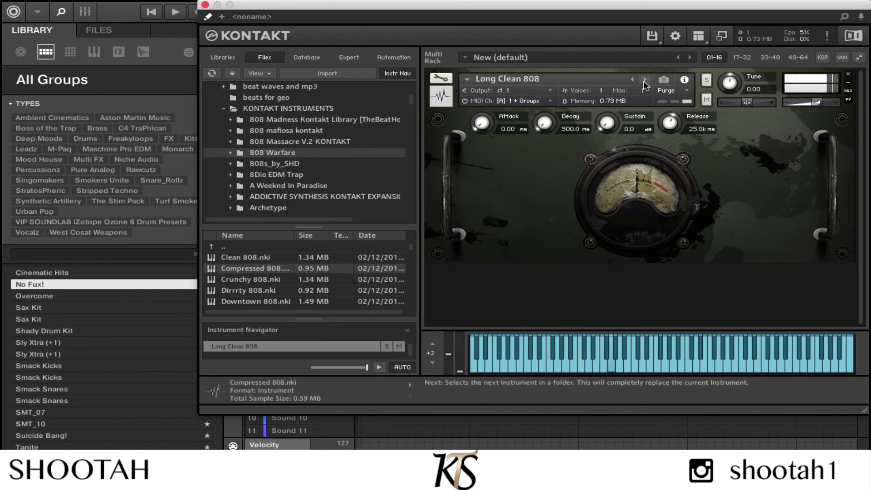
left_click(645, 81)
left_click(645, 81)
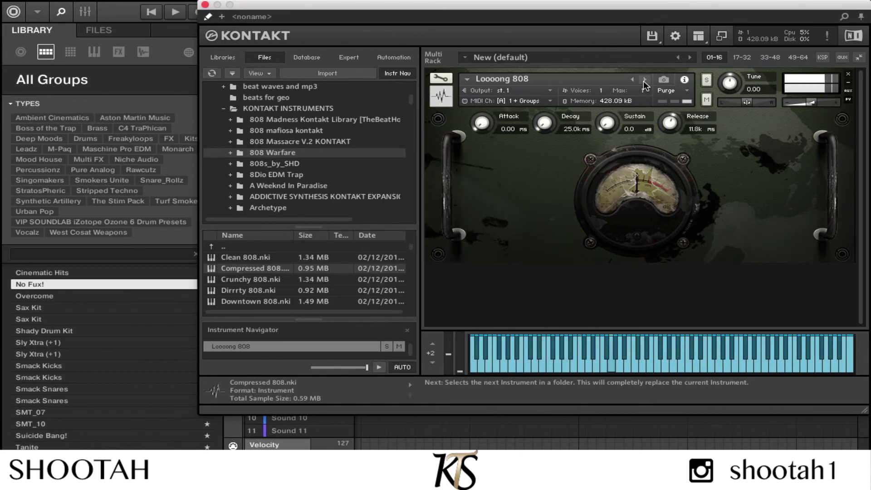
left_click(644, 81)
left_click(644, 81)
left_click(645, 82)
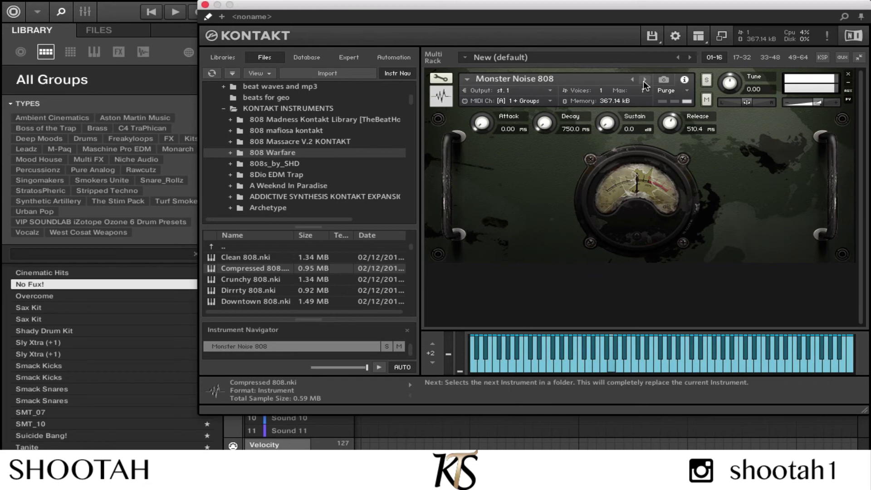
left_click(645, 82)
left_click(644, 82)
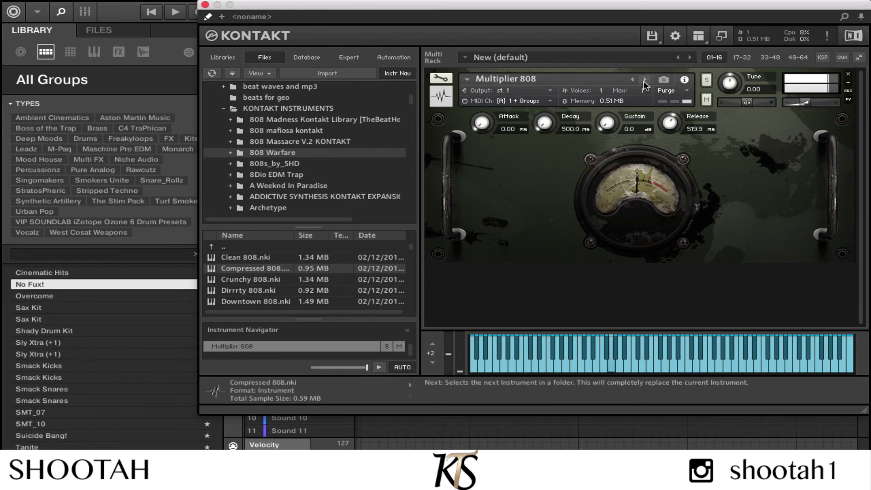
left_click(644, 81)
left_click(645, 82)
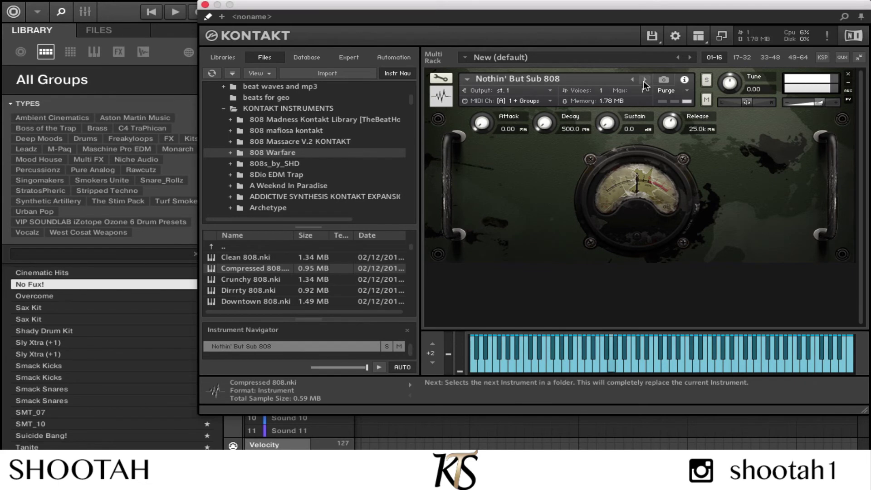
left_click(645, 82)
left_click(644, 82)
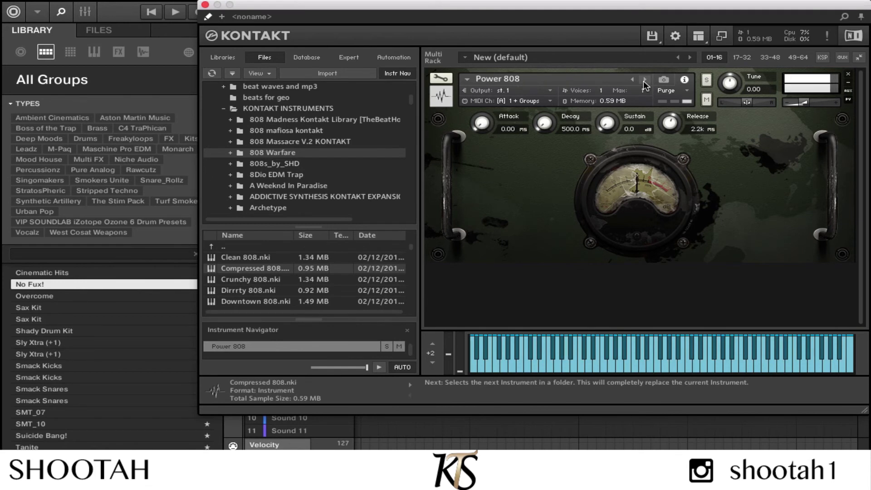
left_click(645, 82)
left_click(645, 81)
left_click(645, 81)
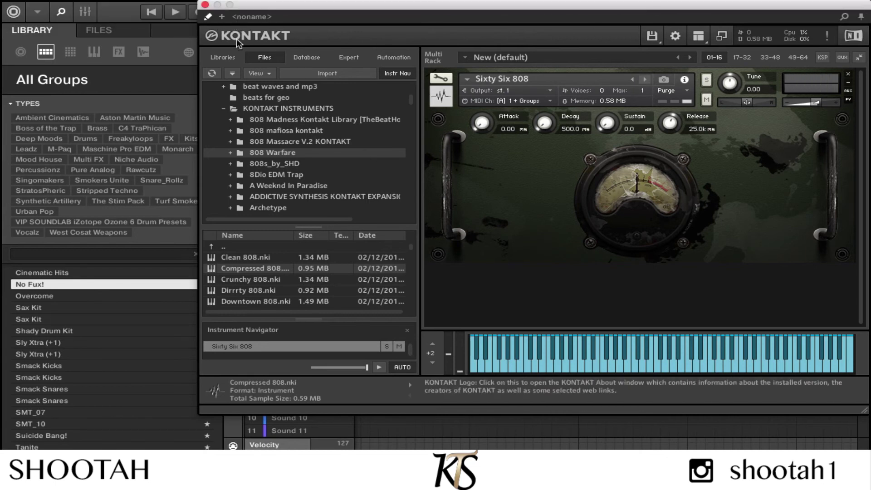
left_click(205, 5)
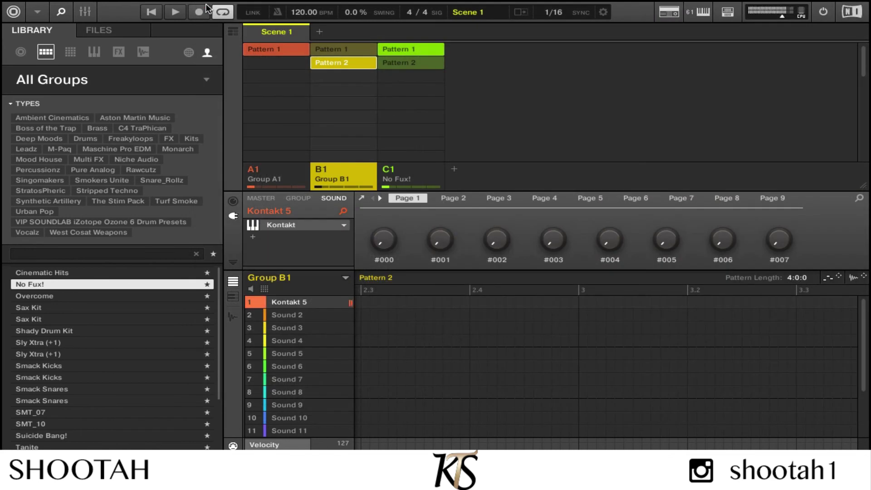
Step: Try recording the Sixty Six 808 bass in Pattern 2 of Group B1, undo the take and stop the restarted recording
left_click(205, 6)
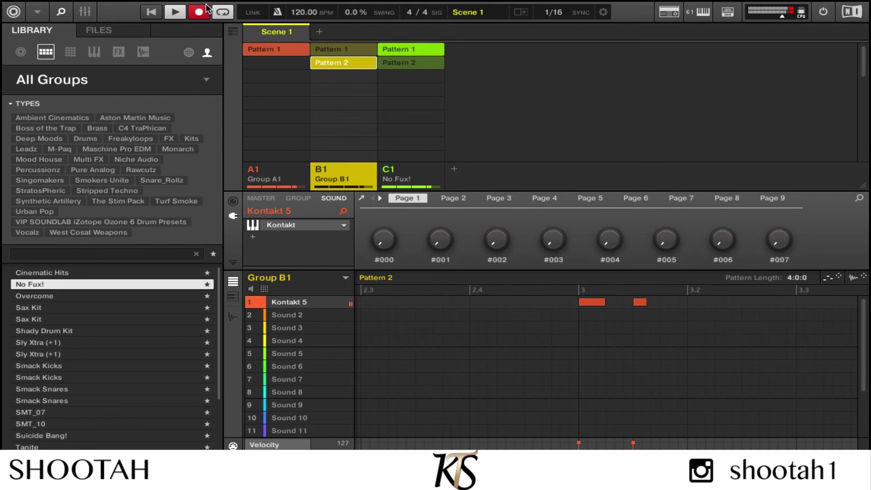
key("space")
key("ctrl+z")
left_click(206, 5)
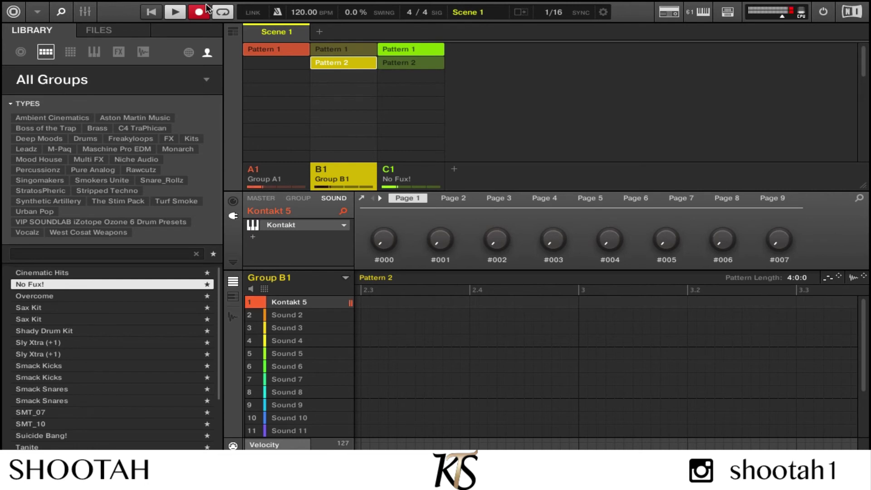
left_click(206, 5)
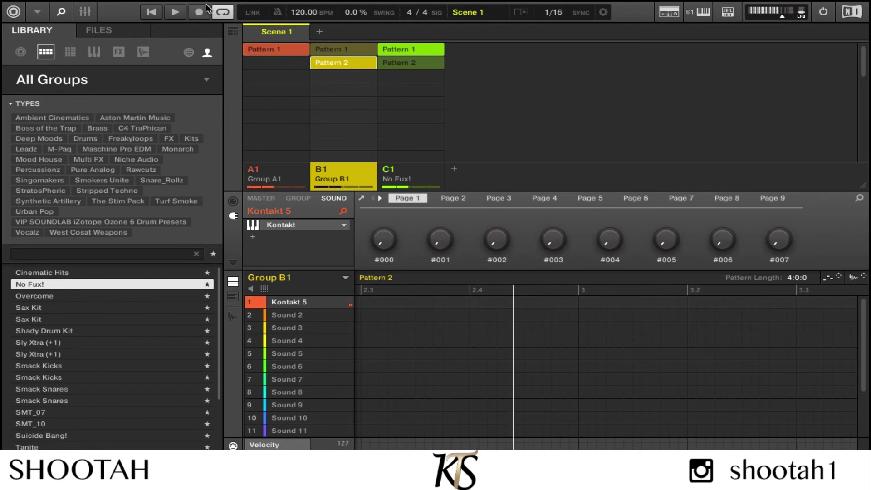
Step: Record the Kontakt 5 bass line with the Sixty Six 808 sound into Pattern 2 of Group B1
left_click(206, 6)
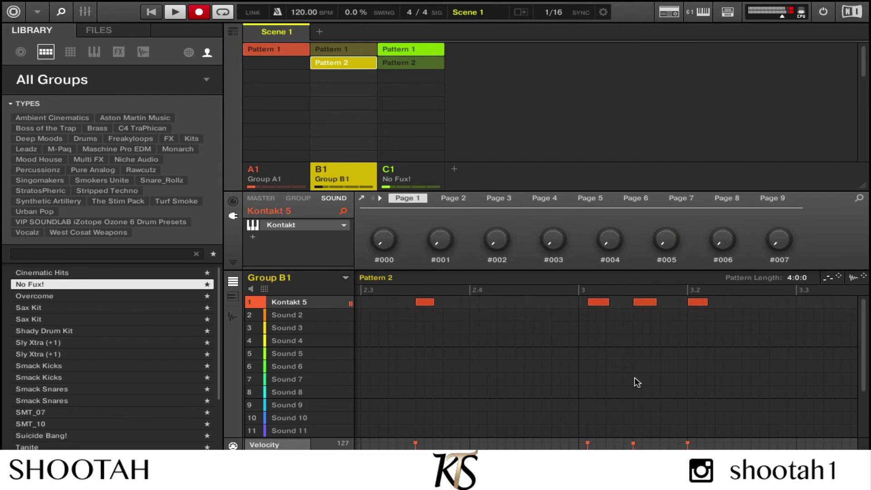
key("r")
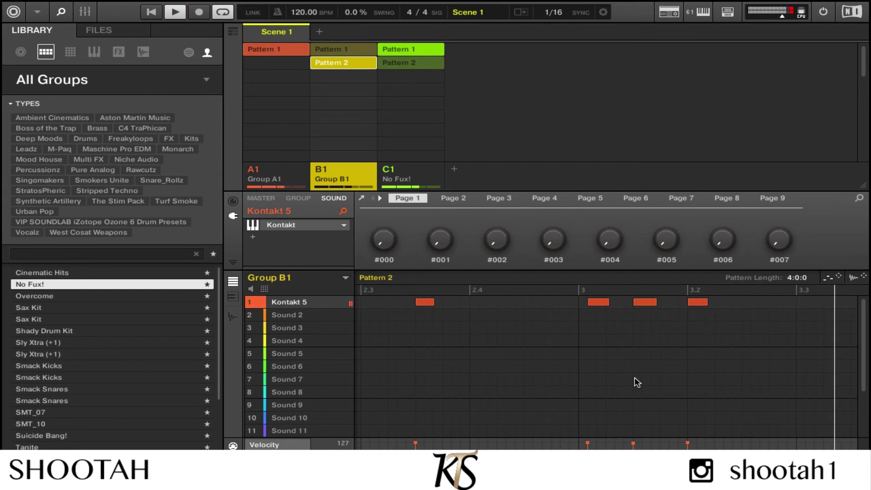
Step: Try to shift all the Kontakt 5 bass notes in Pattern 2 of Group B1 slightly earlier to start on bar 3, and undo the shift
scroll(531, 290, "down", 5)
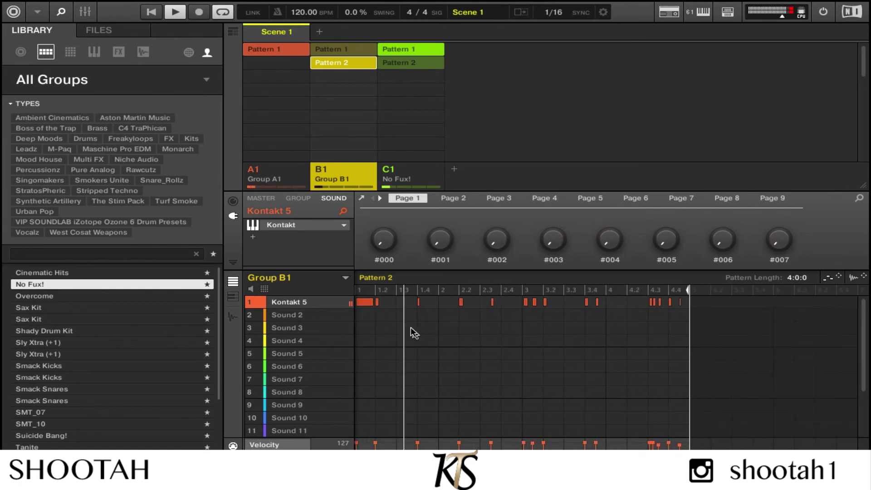
left_click_drag(680, 310, 216, 239)
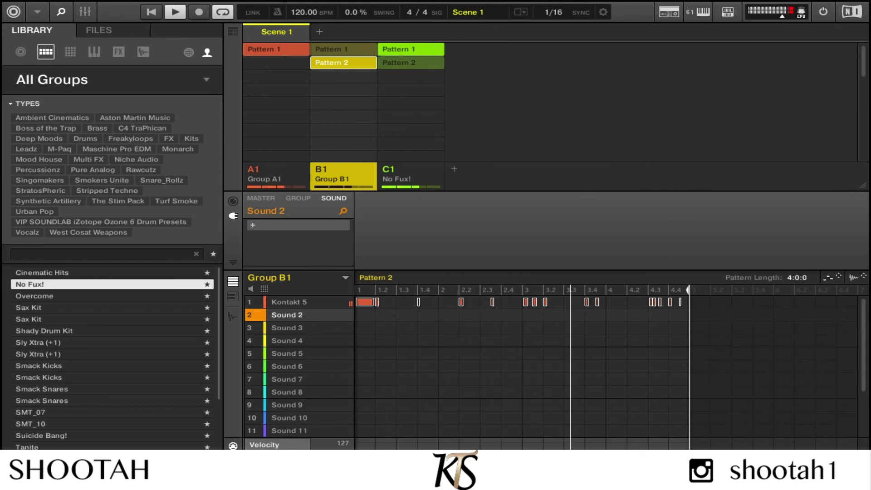
scroll(518, 367, "up", 3)
scroll(517, 367, "up", 6)
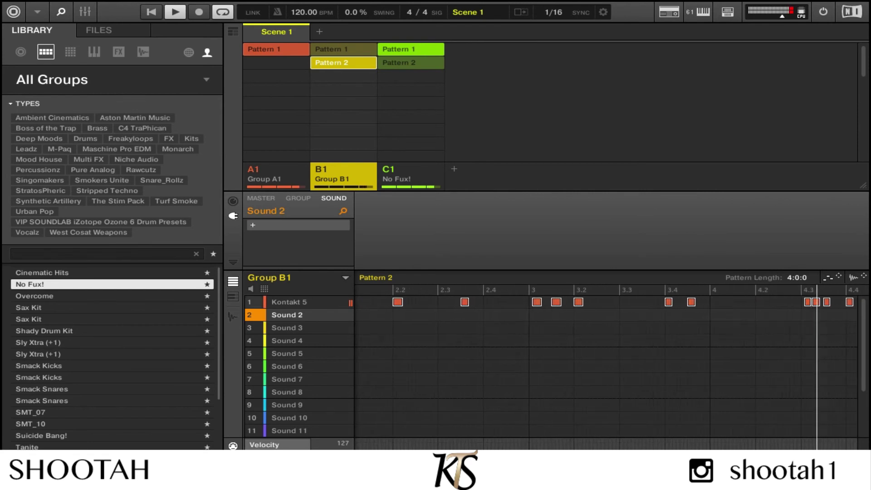
scroll(605, 366, "up", 1)
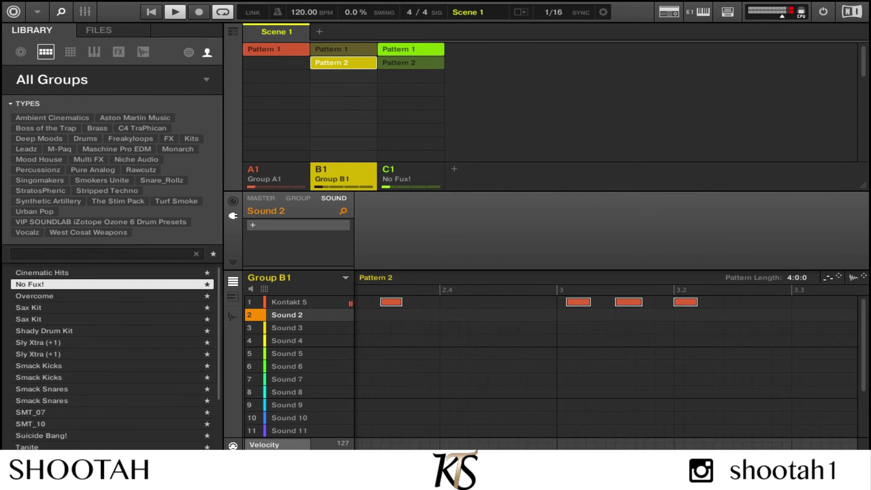
left_click(574, 300)
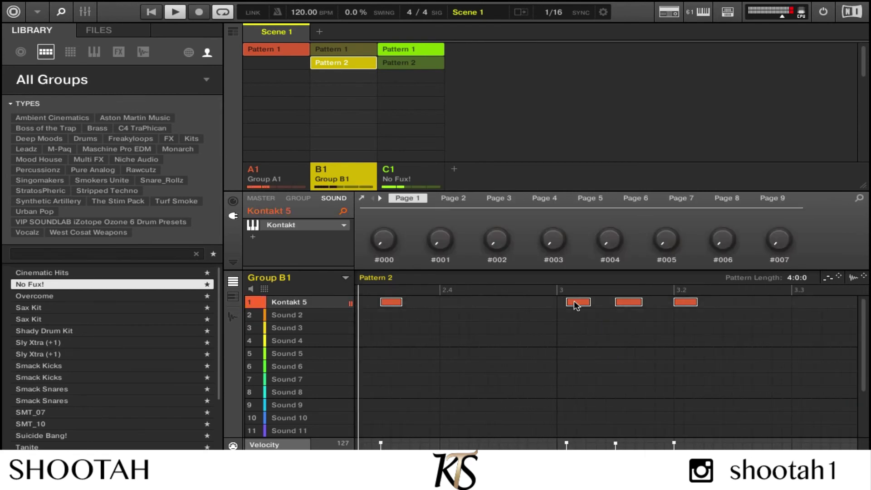
left_click_drag(566, 307, 561, 307)
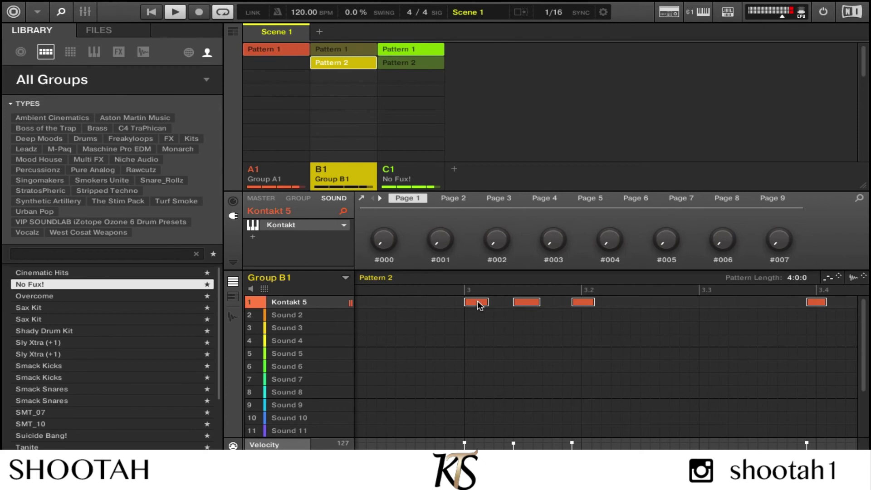
Step: Move only the first Kontakt 5 note after the bar 3 line earlier so that it starts exactly on bar 3
left_click(473, 365)
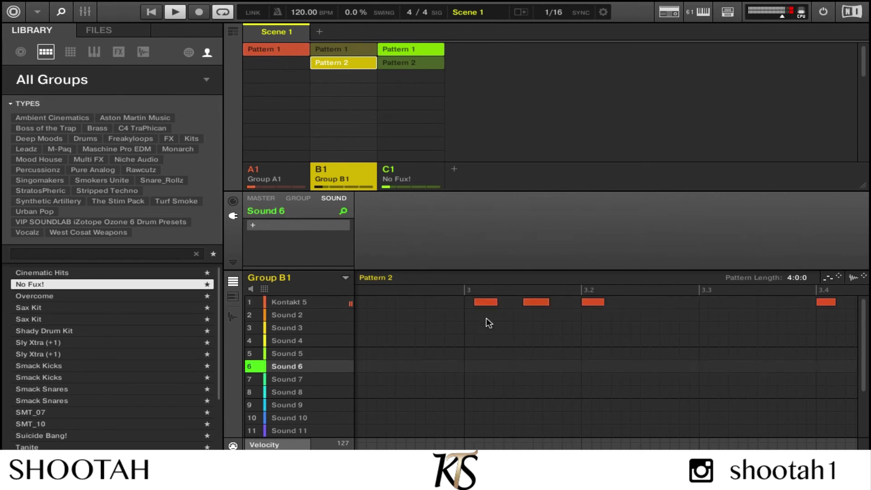
left_click(485, 302)
left_click_drag(480, 304, 473, 307)
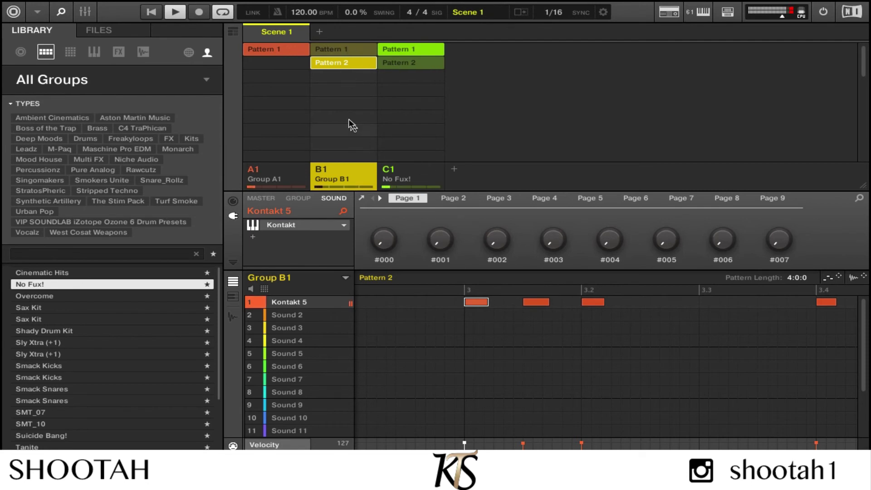
Step: Switch Group B1 back to Pattern 1, mute !Snare 10 in Pattern 1 of the No Fux! group and show all its sounds' notes
left_click(341, 49)
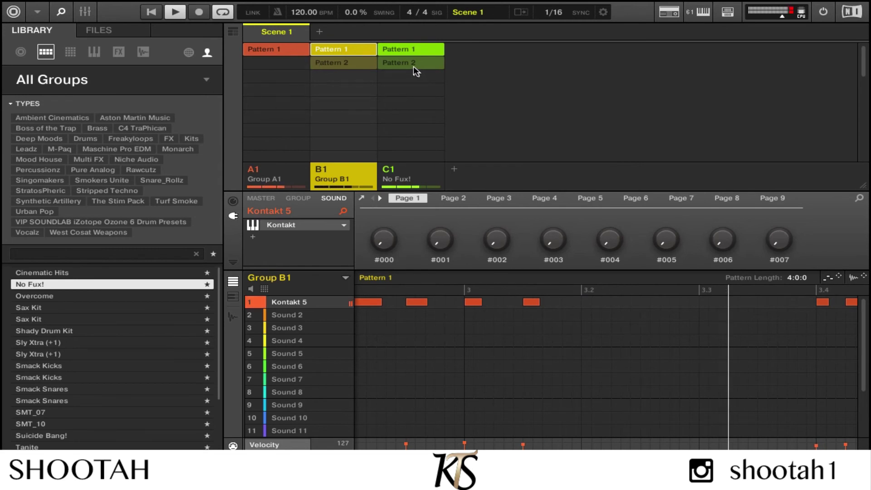
left_click(411, 48)
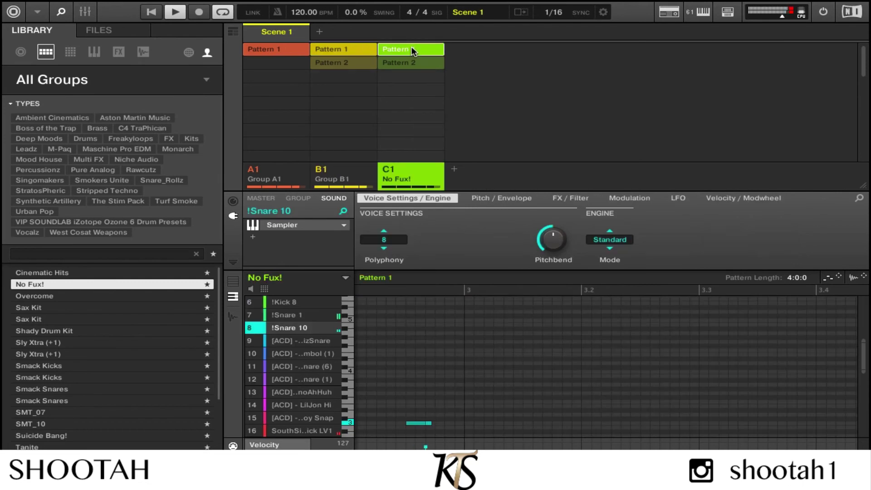
left_click(249, 331)
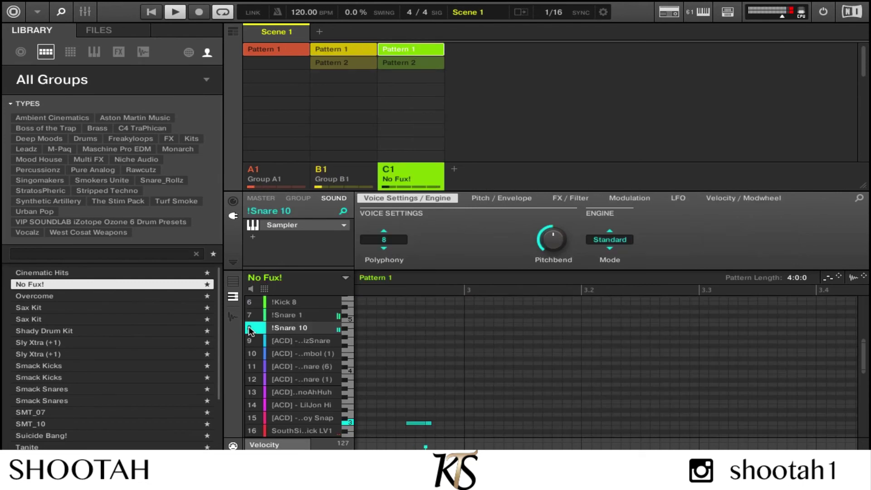
left_click(233, 282)
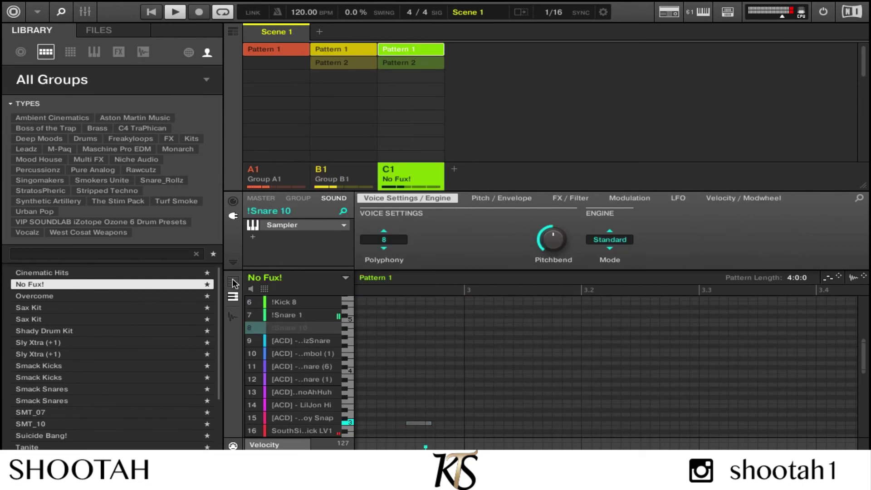
mouse_move(287, 342)
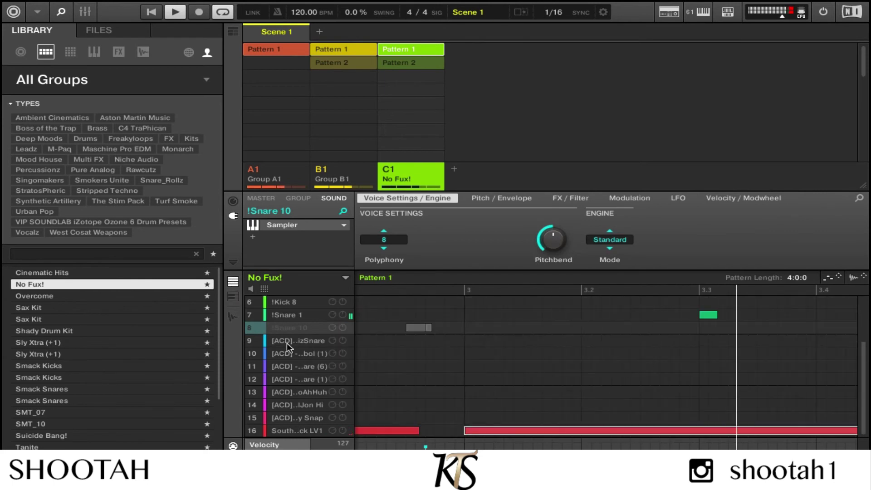
scroll(317, 375, "up", 5)
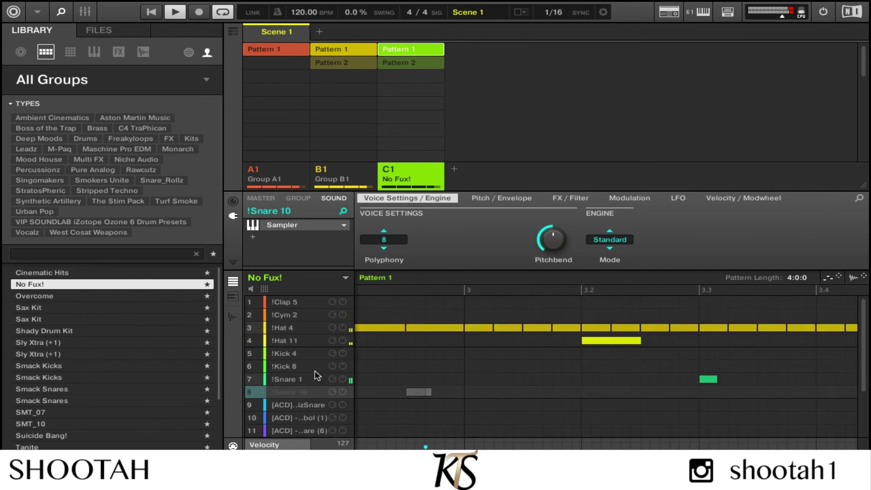
Step: Record sound 12, the [ACD] Snare (1), into Pattern 1 of the No Fux! group with a hit on 3.3
key("Down")
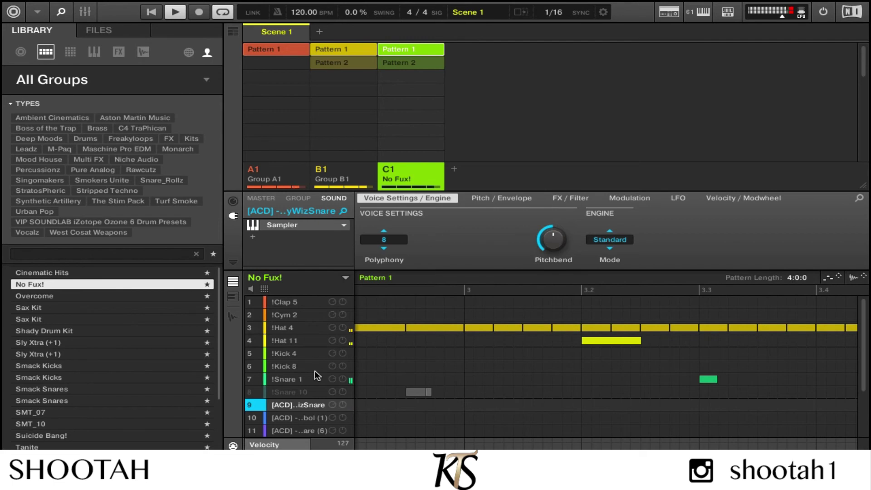
key("space")
key("ctrl+space")
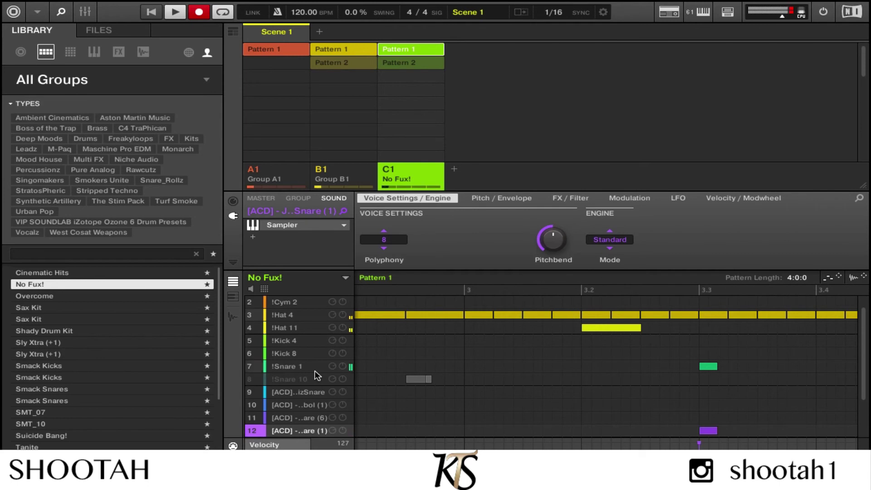
key("r")
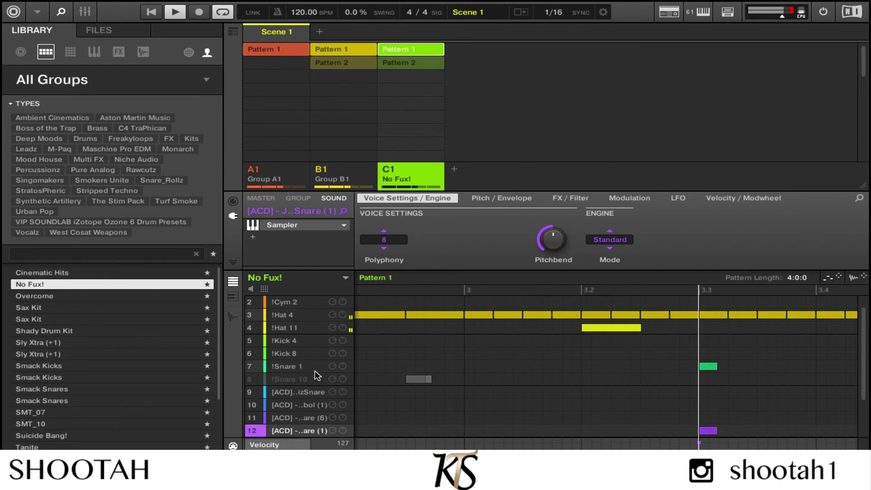
Step: Add a new Group D1, load the Cinematic Hits kit into it and stop playback
key("super+g")
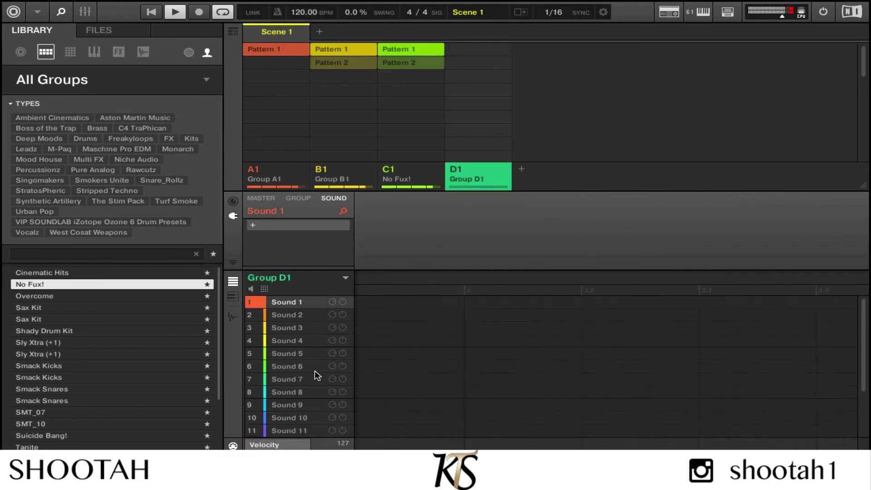
key("Up")
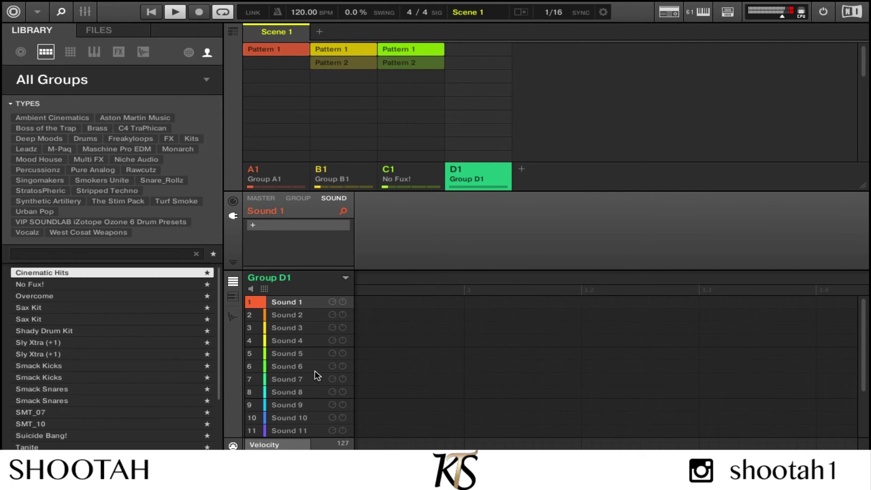
key("Return")
key("space")
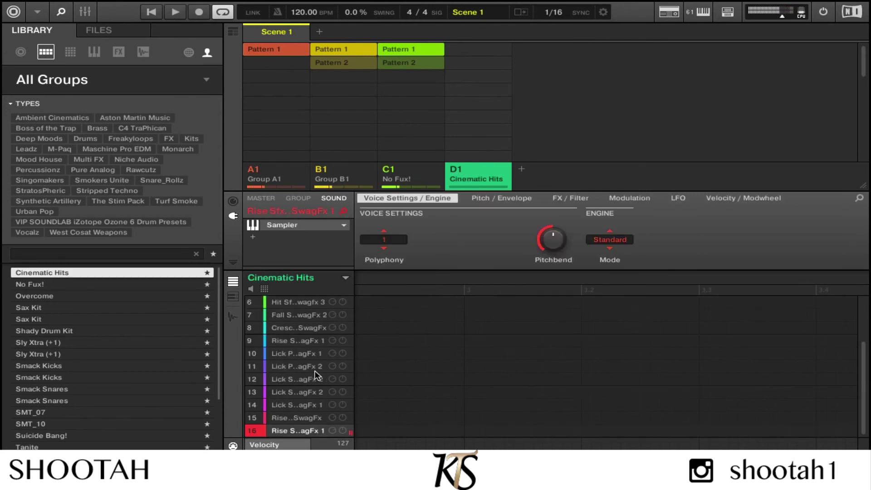
Step: Audition the Rise, Lick and Cresc effects of the Cinematic Hits kit
key("w")
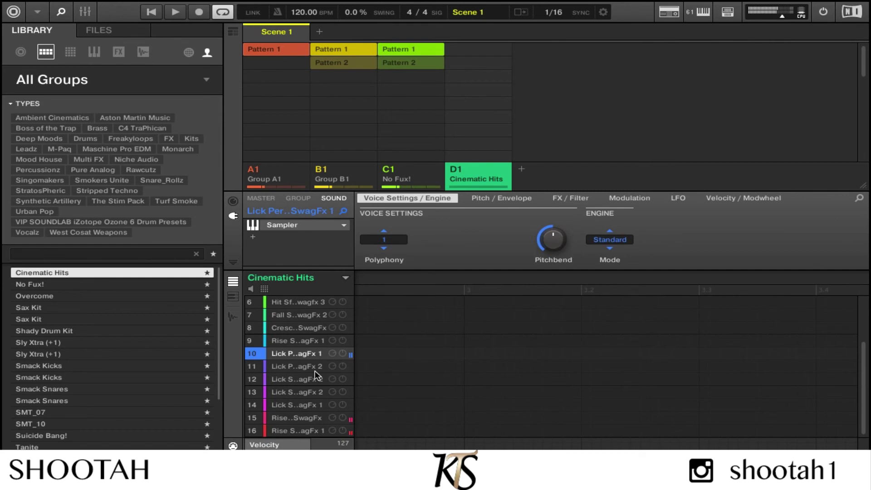
key("2")
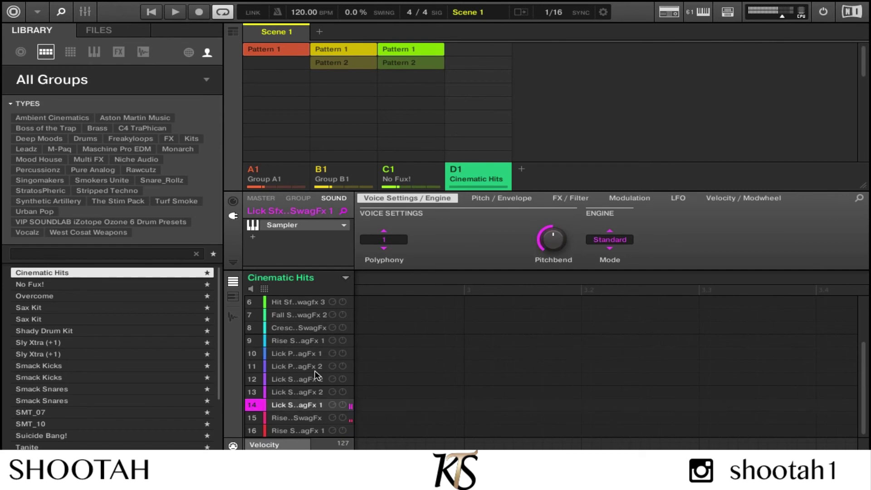
key("d")
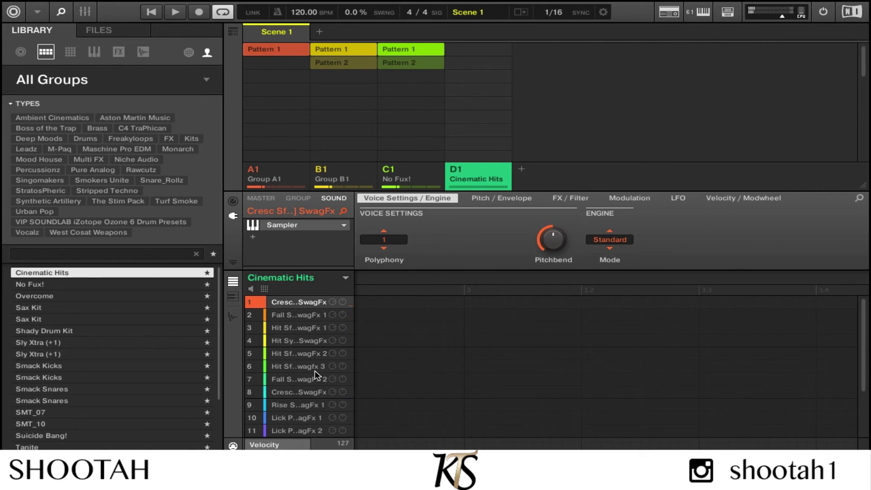
Step: Record the Cresc SwagFx sound into a new Pattern 1 of Group D1, stop and undo the take
key("ctrl+space")
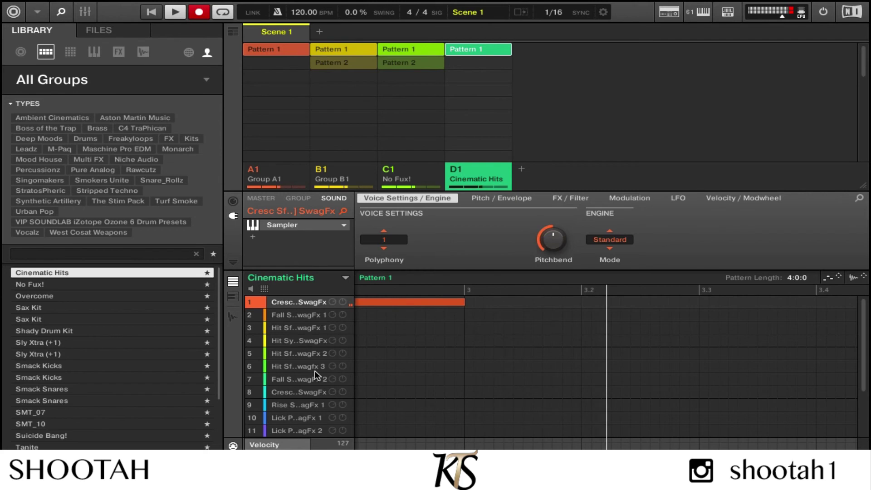
key("space")
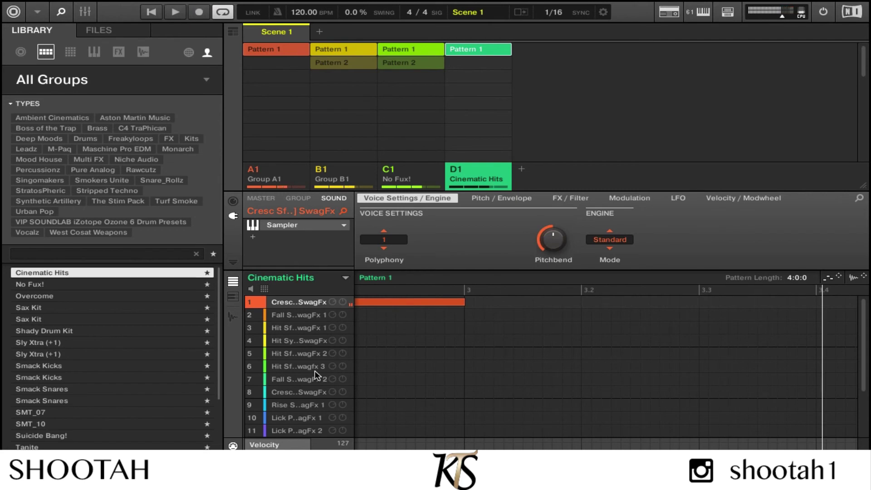
key("ctrl+z")
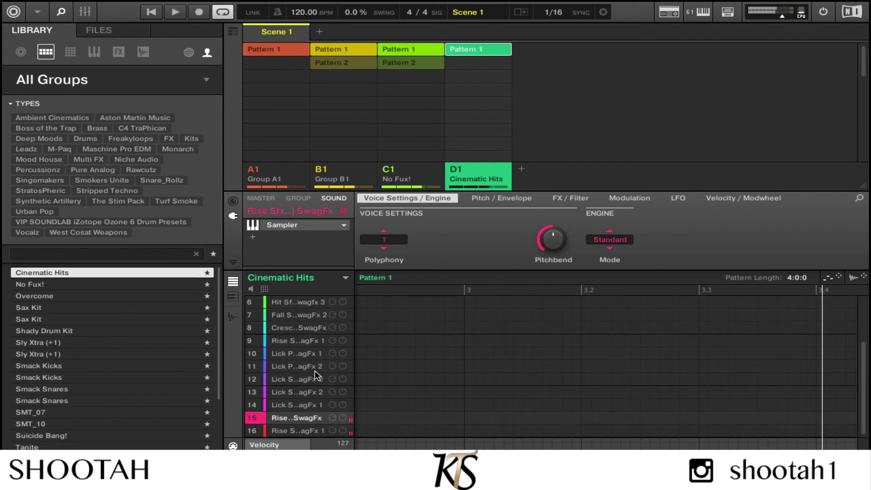
Step: Replace the Cinematic Hits kit in Group D1 with the kaotic life kit
key("Down")
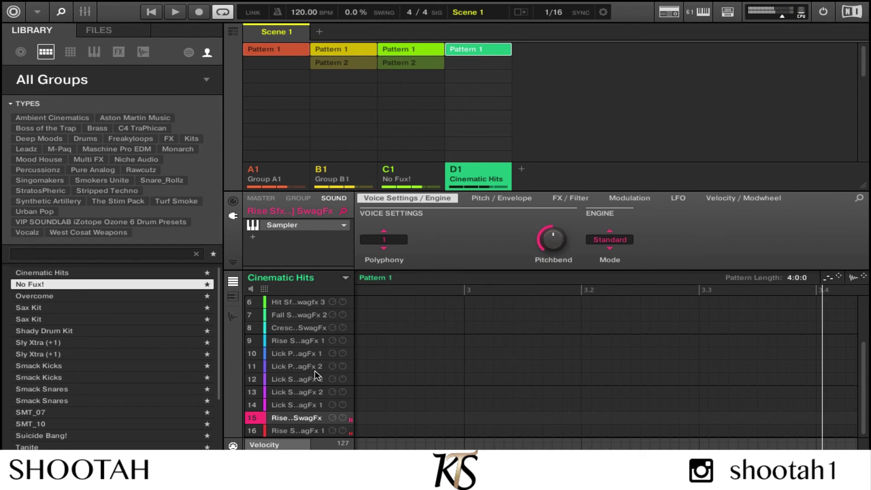
key("Down")
key("Down")
key("Down")
key("Down")
key("Down")
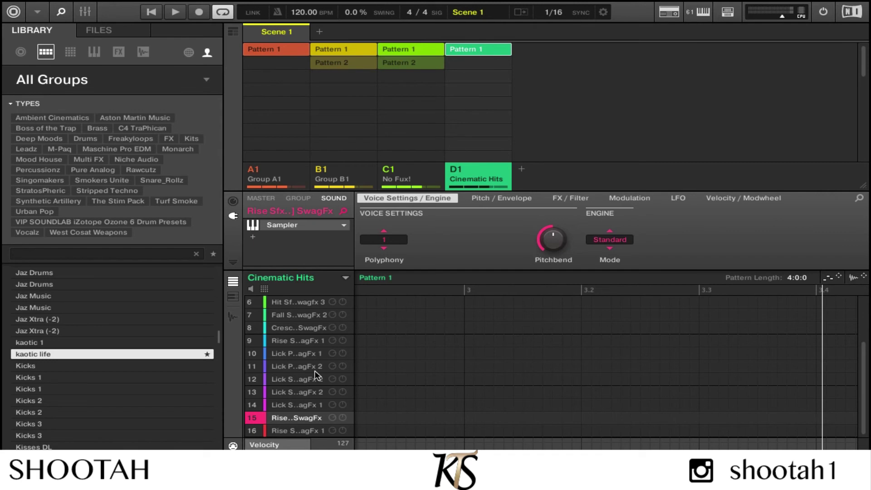
key("Return")
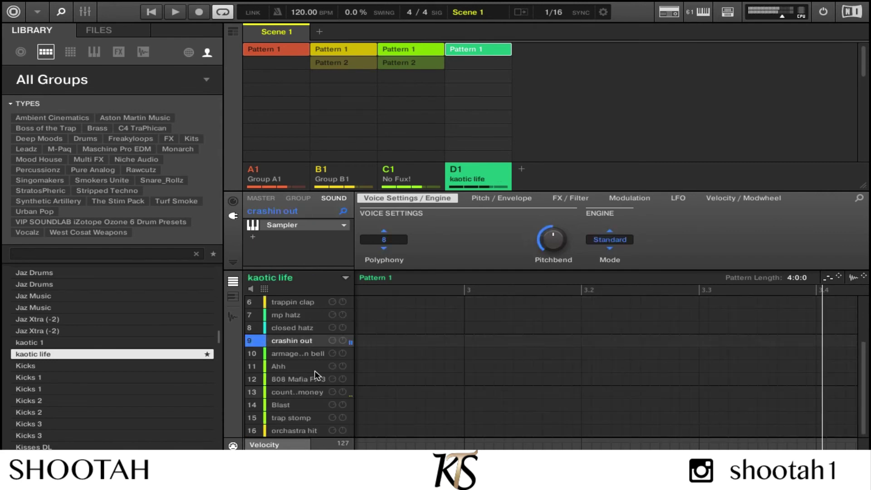
Step: Select the Ahh sound of kaotic life, try recording into Pattern 1 of Group D1 and stop the take
left_click(315, 371)
key("r")
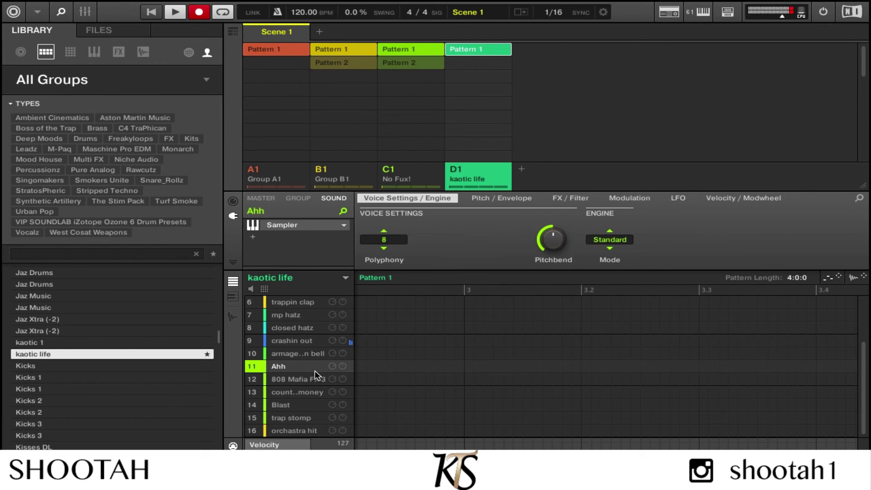
key("ctrl+r")
key("space")
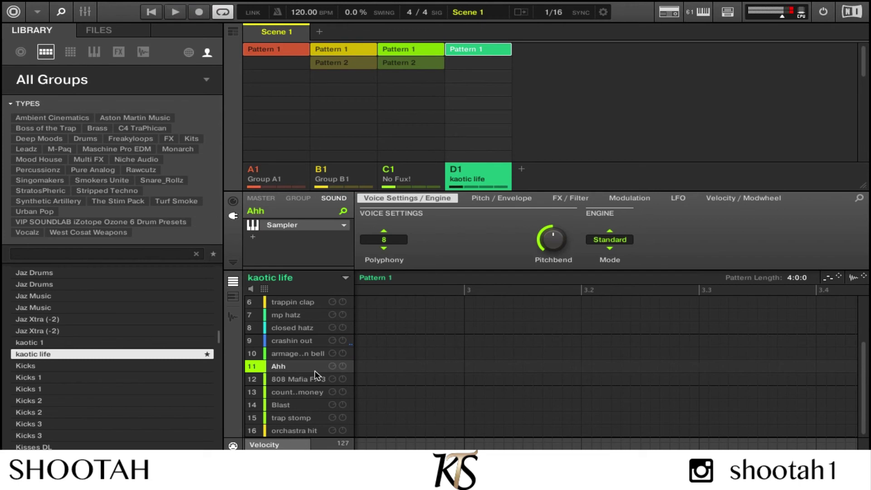
Step: Record a take with the armageddon bell sound in Pattern 1 of the kaotic life group
key("Up")
key("ctrl+space")
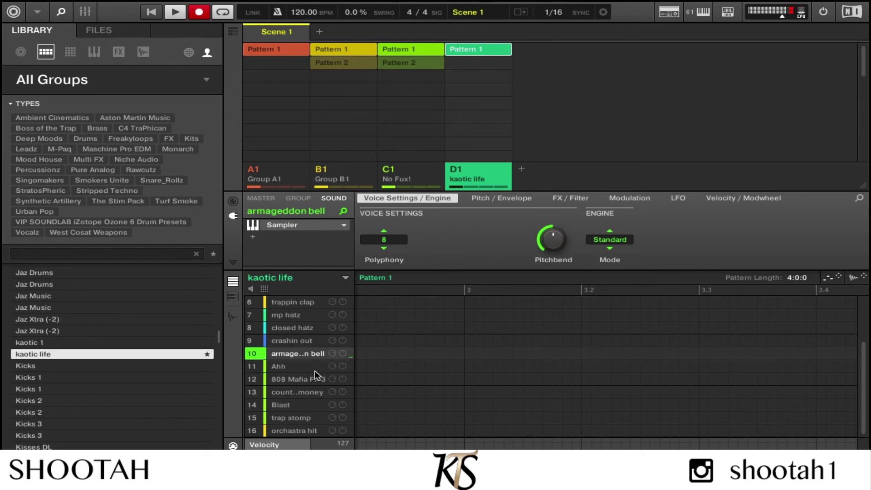
key("ctrl+r")
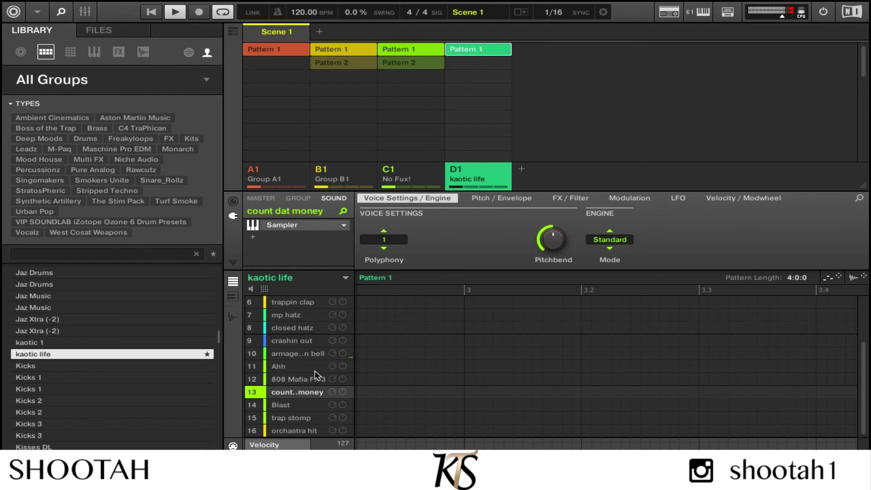
Step: Record a take with the count dat money sound in Pattern 1 of the kaotic life group and stop playback
key("r")
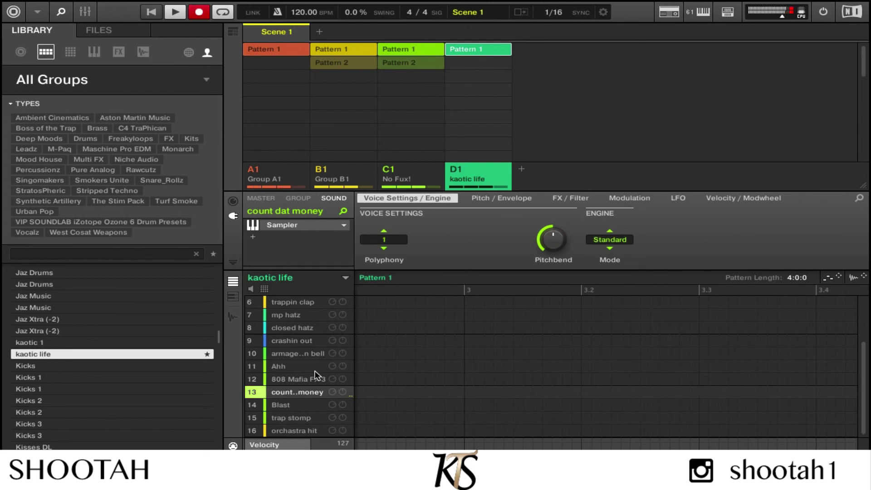
key("ctrl+r")
key("space")
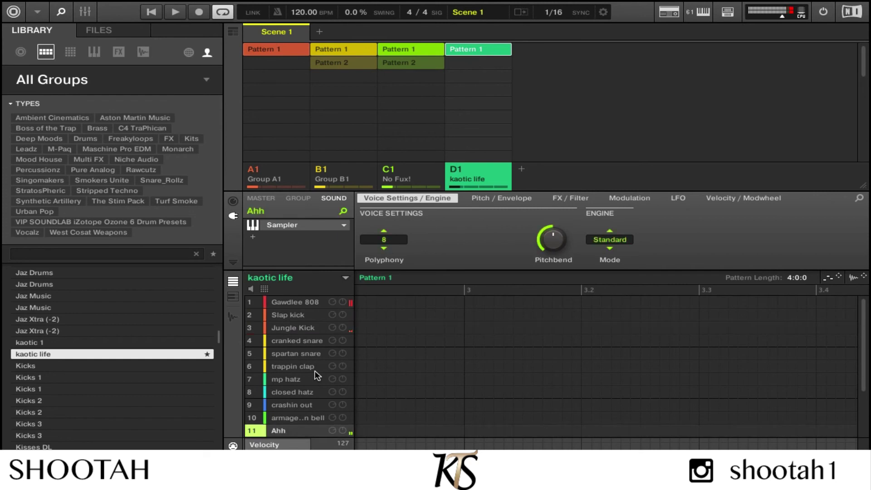
Step: Record a take with the crashin out sound in Pattern 1 of the kaotic life group and stop playback
key("space")
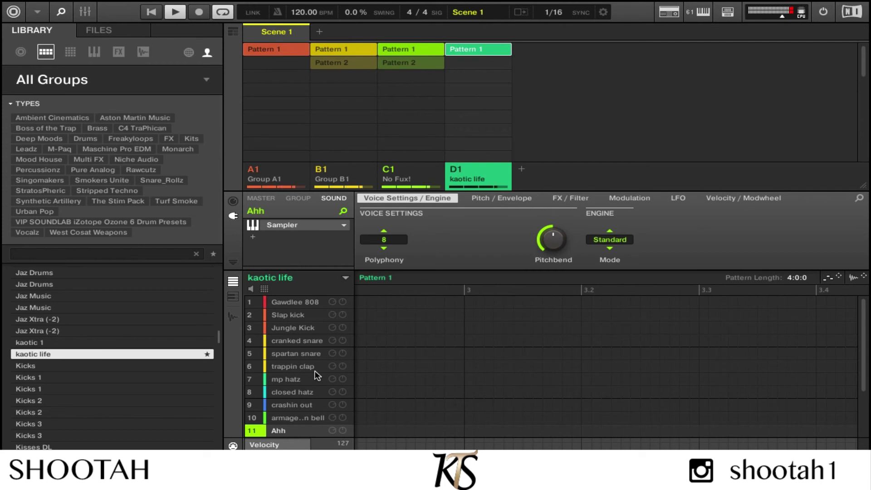
key("Up")
key("Up")
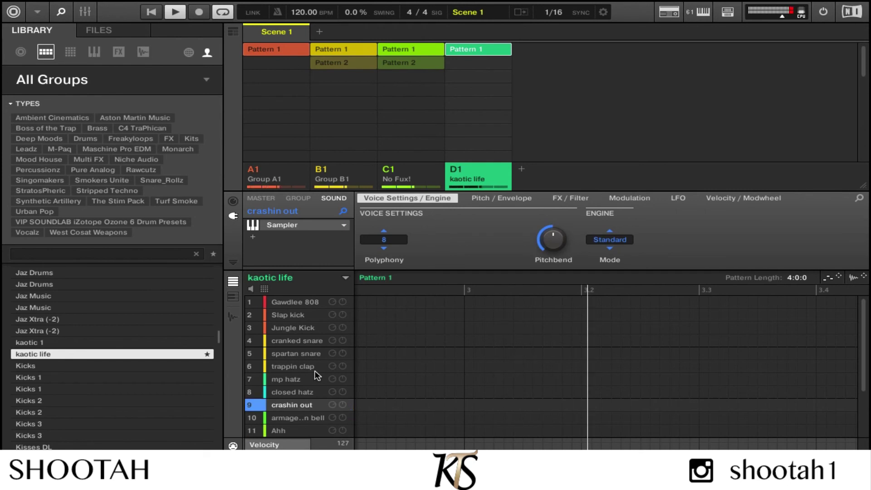
key("ctrl+space")
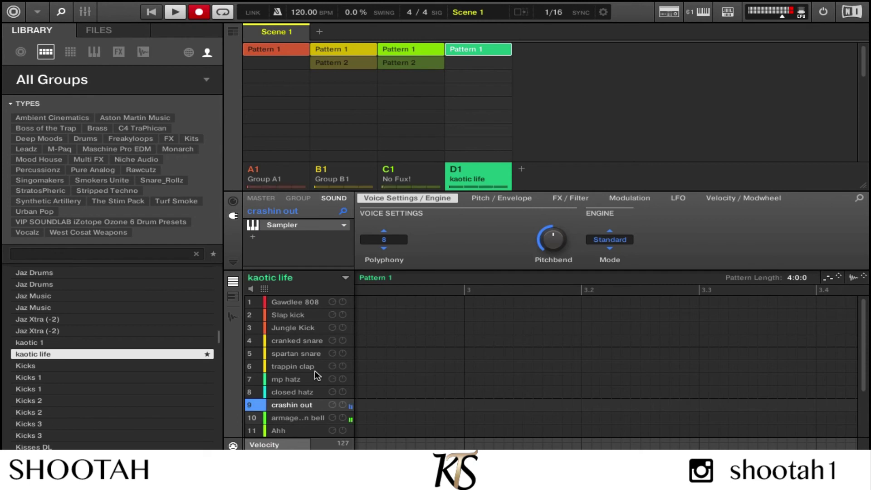
key("r")
key("space")
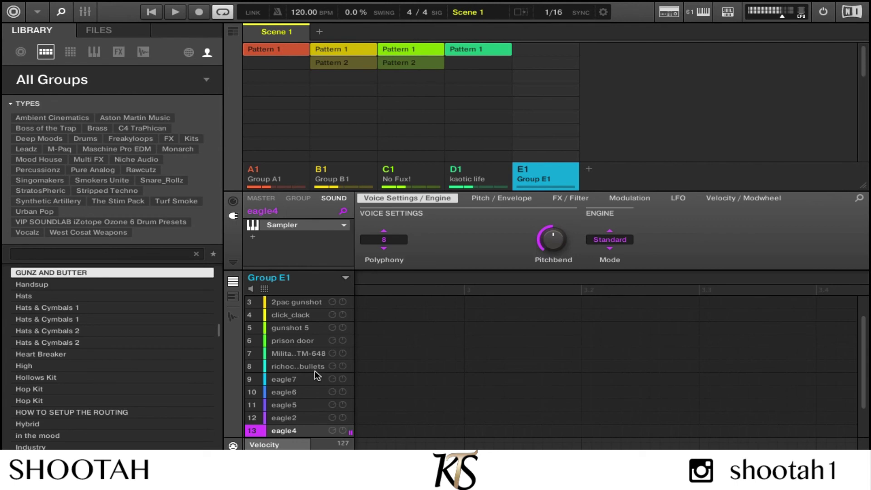
Step: Audition the sounds of the GUNZ AND BUTTER kit in Group E1, trying the prison door and first vox sounds over the beat
key("Down")
key("Down")
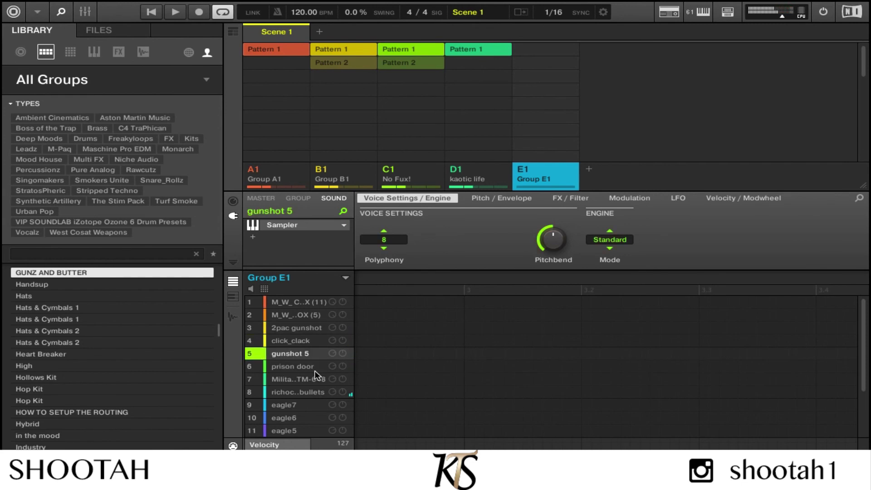
key("space")
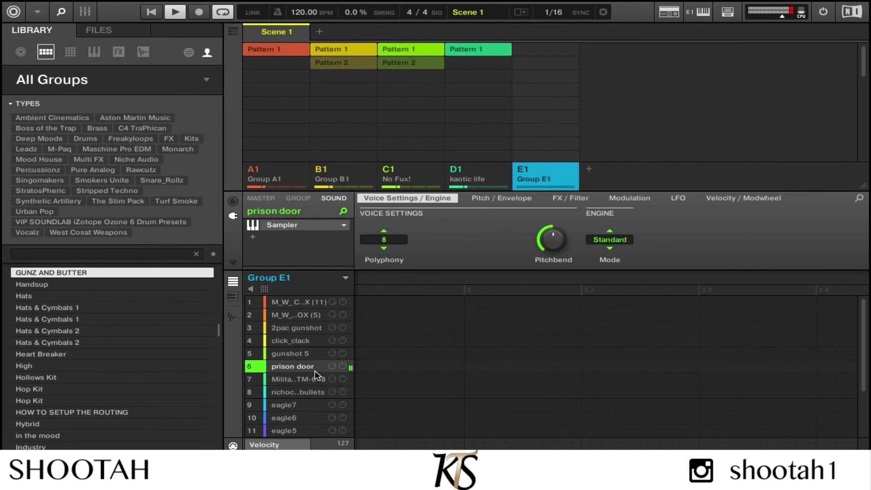
key("Up")
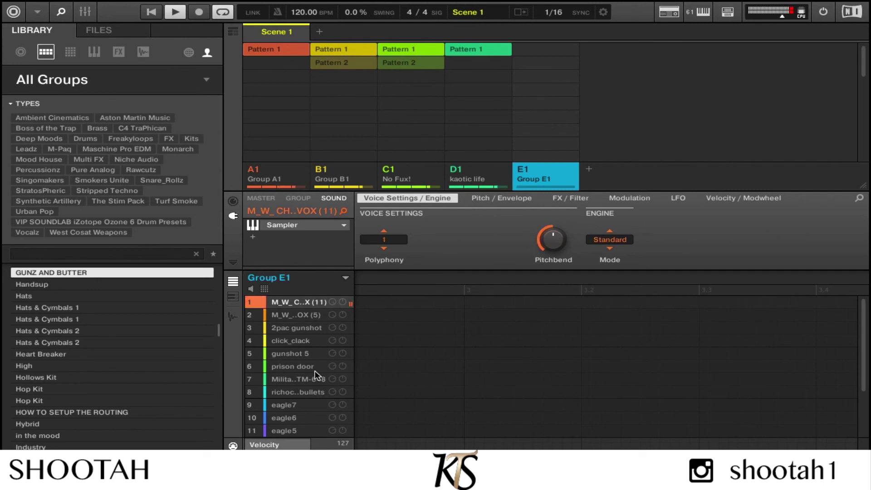
key("space")
Step: Replace the GUNZ AND BUTTER kit in Group E1 with the crate diggin kit
key("Up")
key("Up")
key("Up")
key("Up")
key("Up")
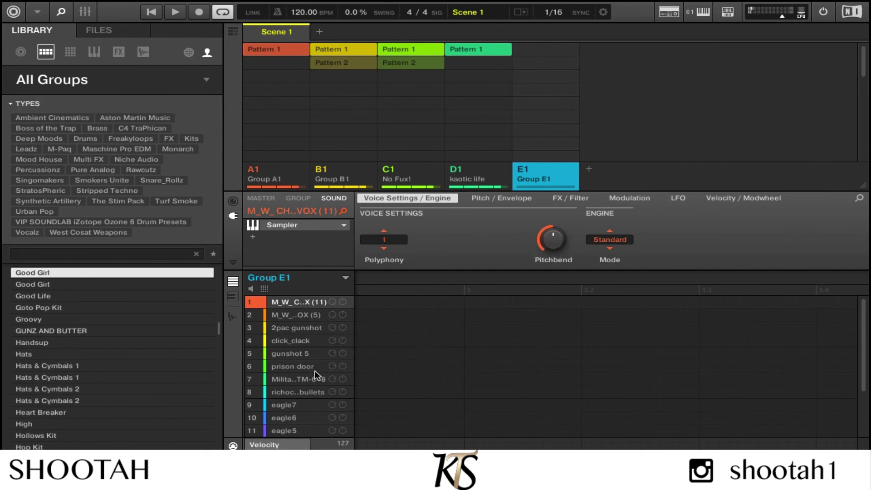
key("Page_Up")
key("Page_Up")
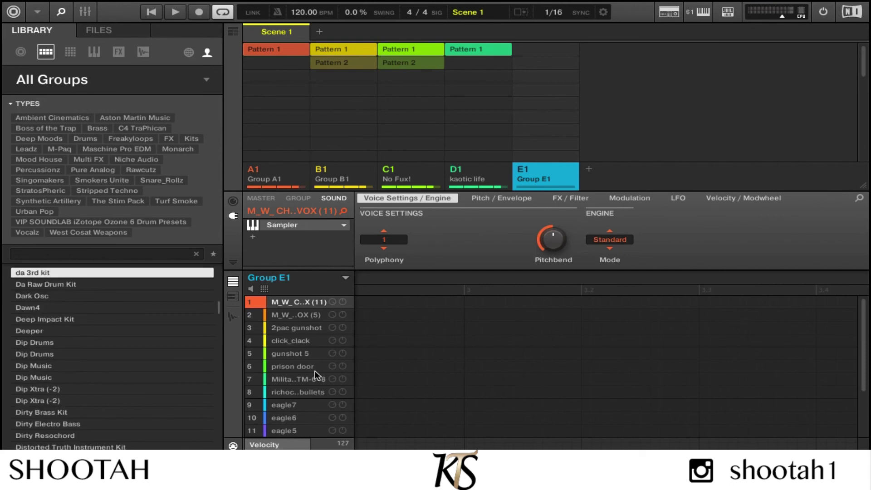
key("Return")
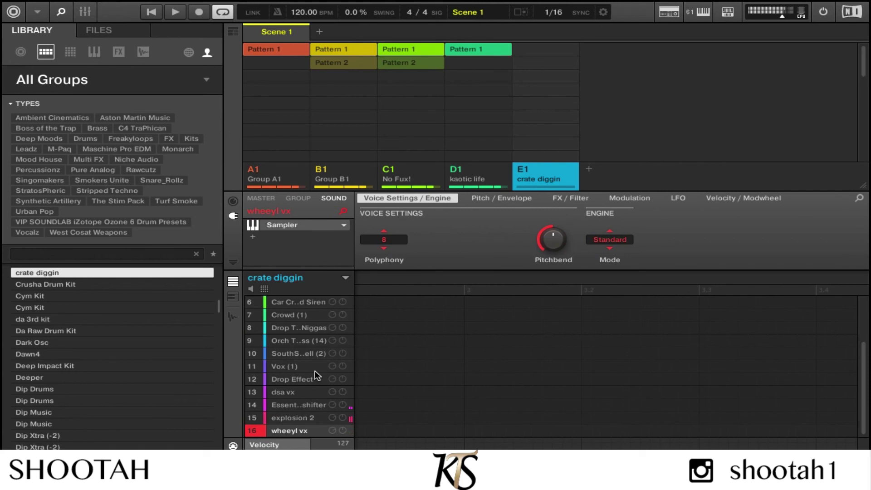
Step: Record a take with the wheeyl vx sound in Pattern 1 of the crate diggin group and stop playback
key("space")
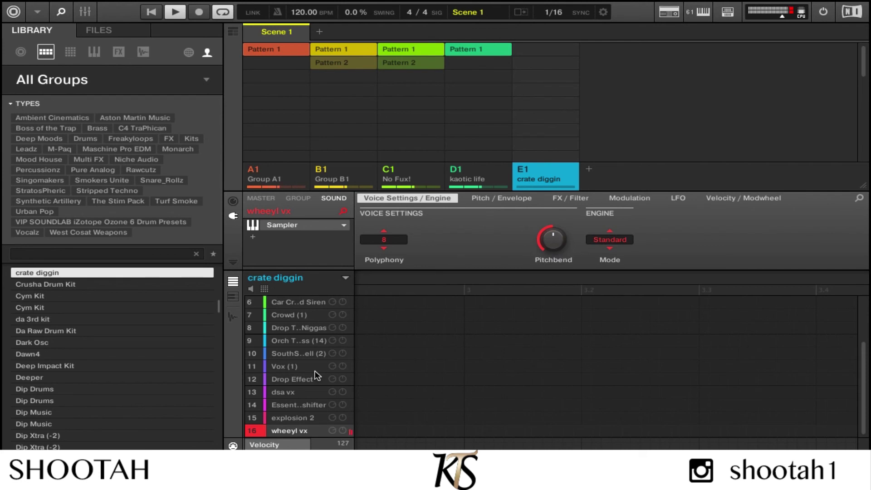
key("space")
key("r")
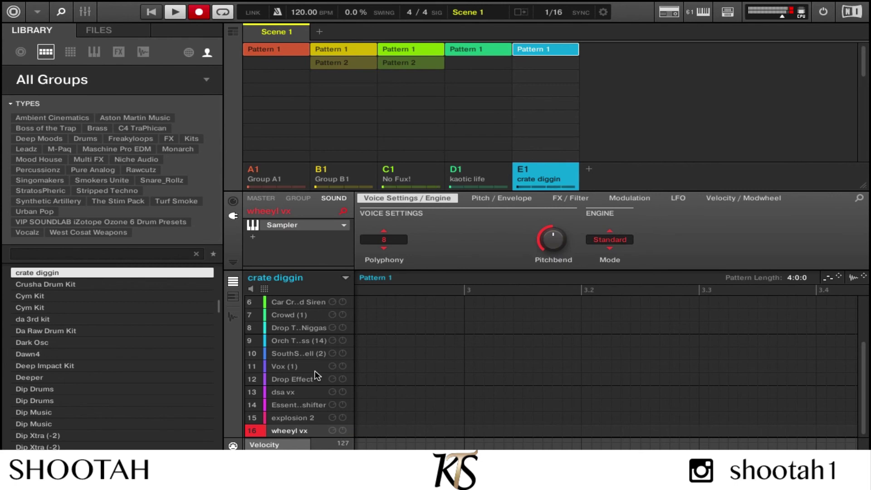
key("space")
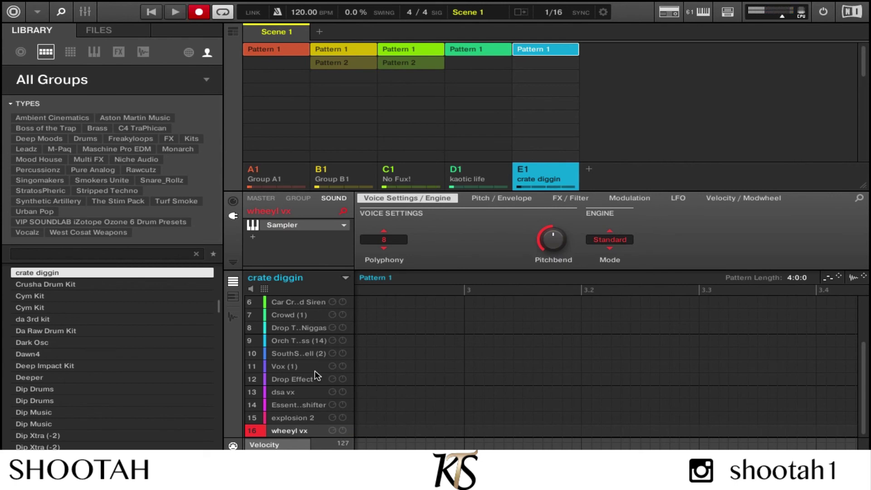
key("space")
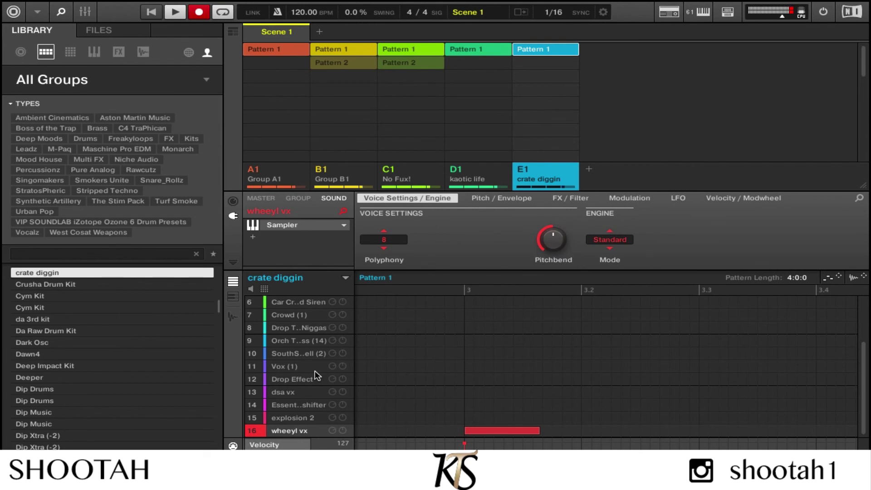
key("ctrl+space")
key("space")
Step: Audition the other sounds of the crate diggin kit, from the stab and cymbal to the crowd and drop vocal
left_click(315, 371)
key("Up")
key("Up")
key("Up")
key("Up")
key("Up")
key("Up")
key("Down")
key("Down")
key("Down")
key("Up")
key("Up")
key("Up")
key("Up")
key("Up")
key("Up")
key("Down")
key("Down")
key("Up")
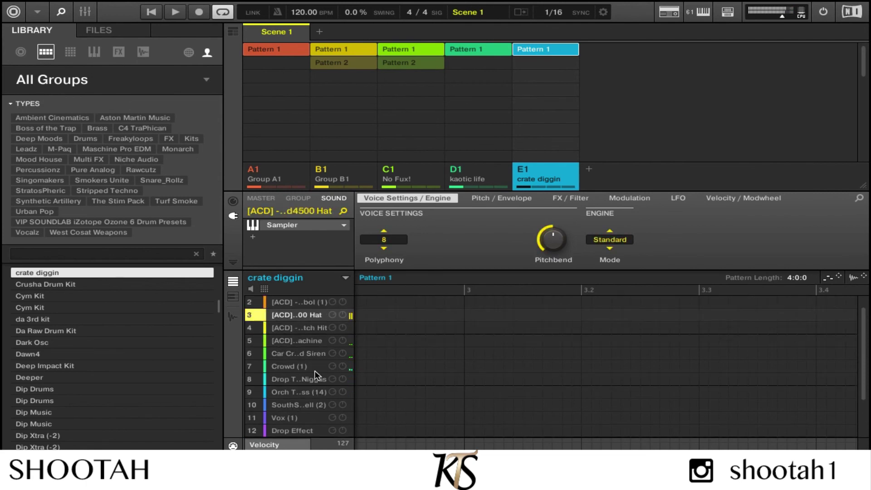
key("Up")
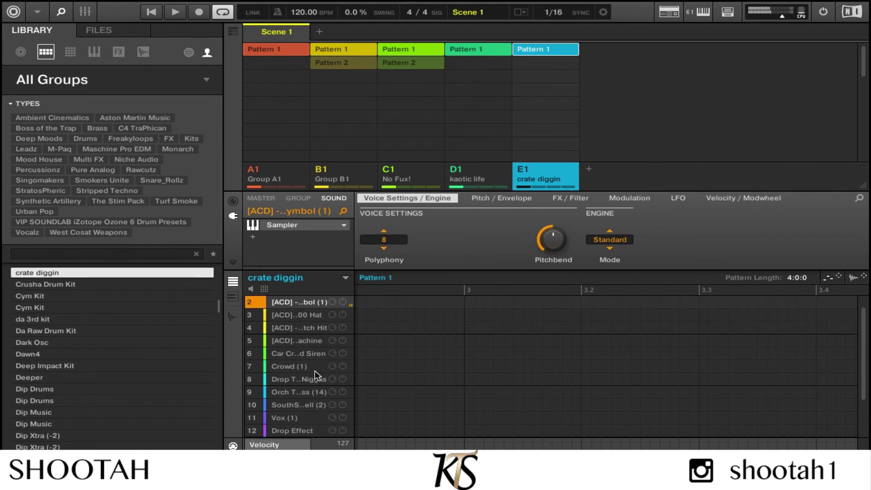
key("Down")
key("Down")
key("Down")
key("Down")
key("Down")
key("Down")
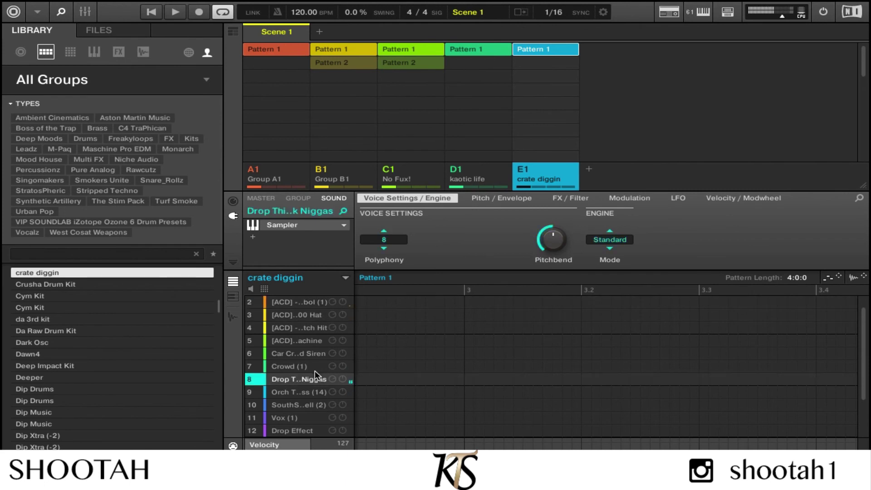
key("Up")
key("Up")
key("Up")
key("Up")
key("Up")
key("Up")
key("Up")
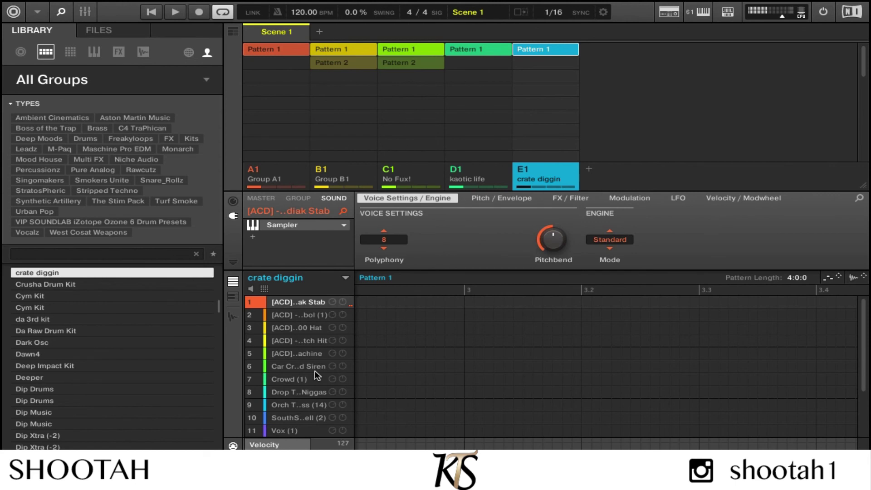
key("Down")
key("Down")
key("Down")
key("Down")
key("Down")
key("Down")
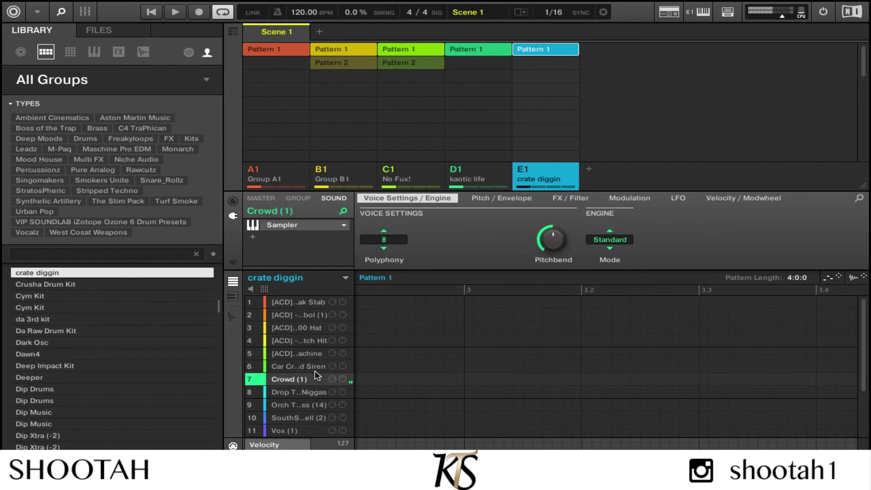
key("Up")
key("Up")
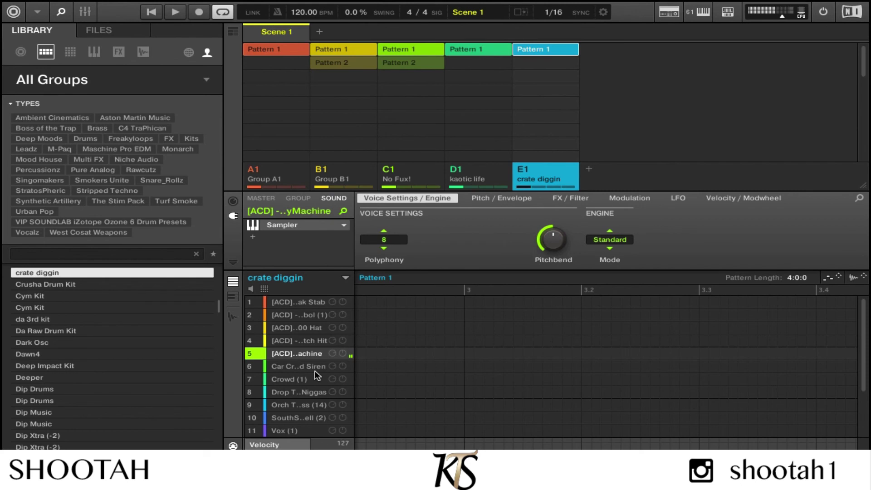
Step: Try the car crash siren sound of crate diggin against the beat, stop playback and audition sound 4
left_click(315, 371)
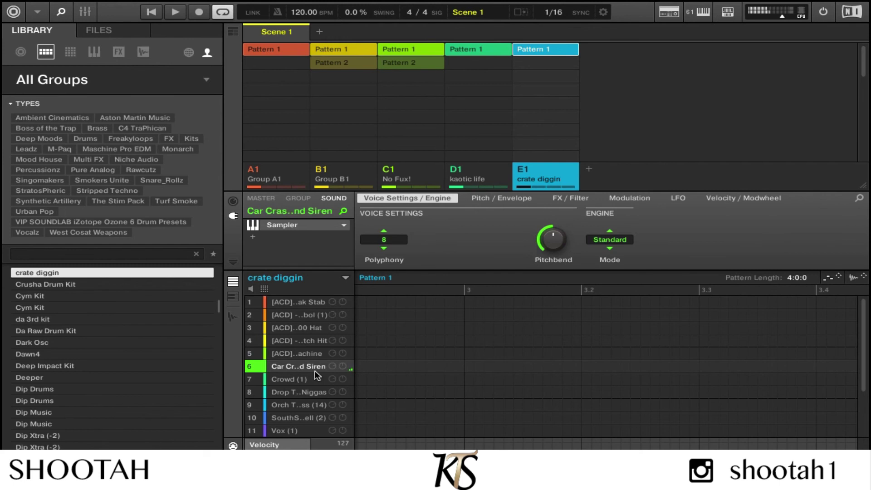
key("space")
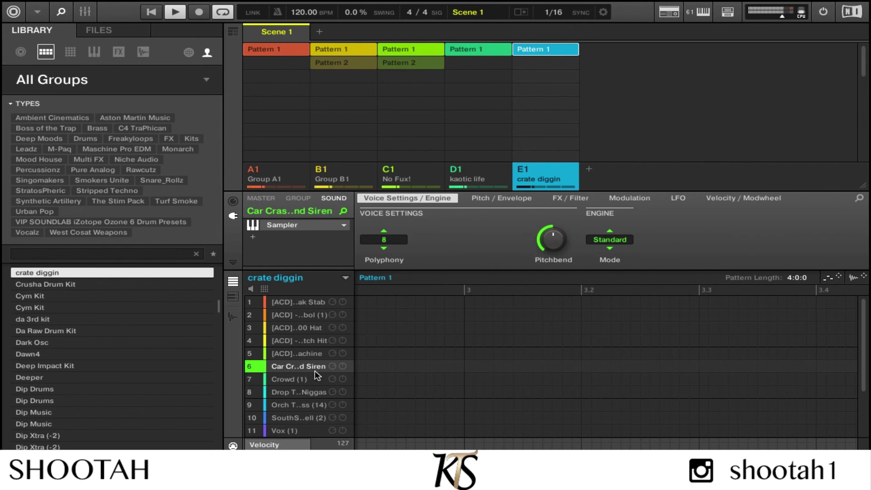
key("space")
key("Up")
key("Up")
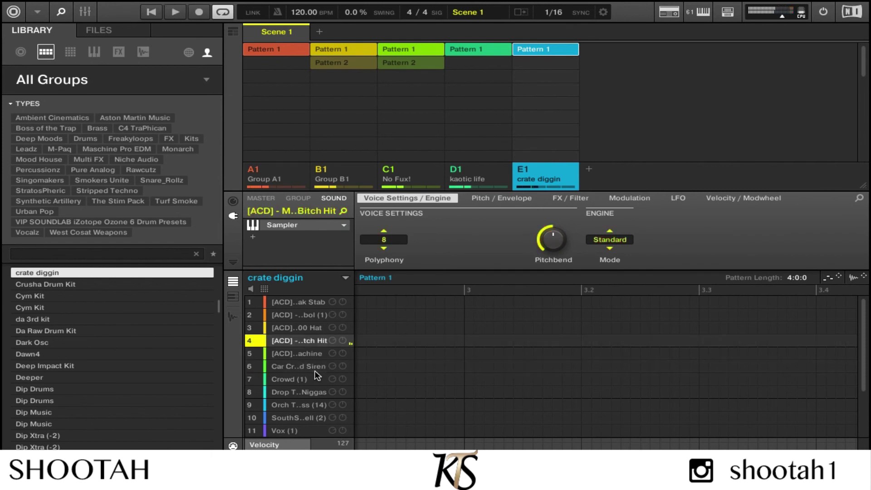
Step: Replace the crate diggin kit in Group E1 with Omnisphere on Sound 1 and open the instrument's window
key("Up")
key("Up")
key("Up")
key("Up")
key("Up")
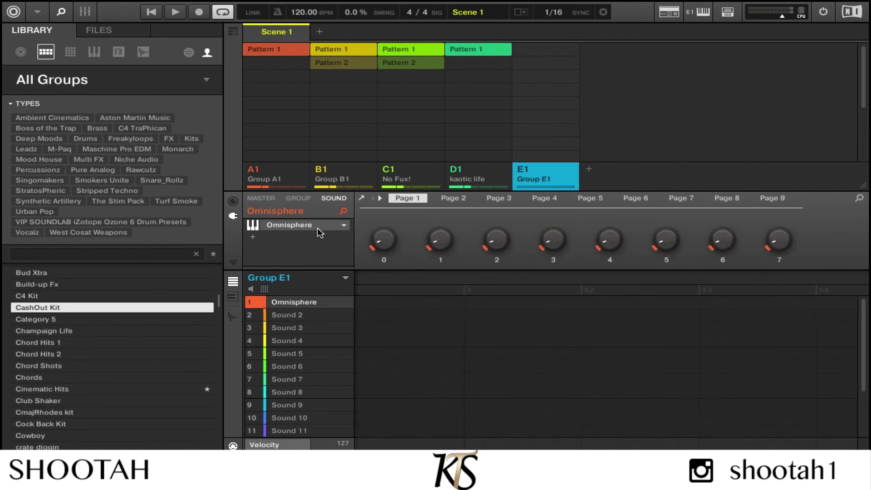
double_click(318, 229)
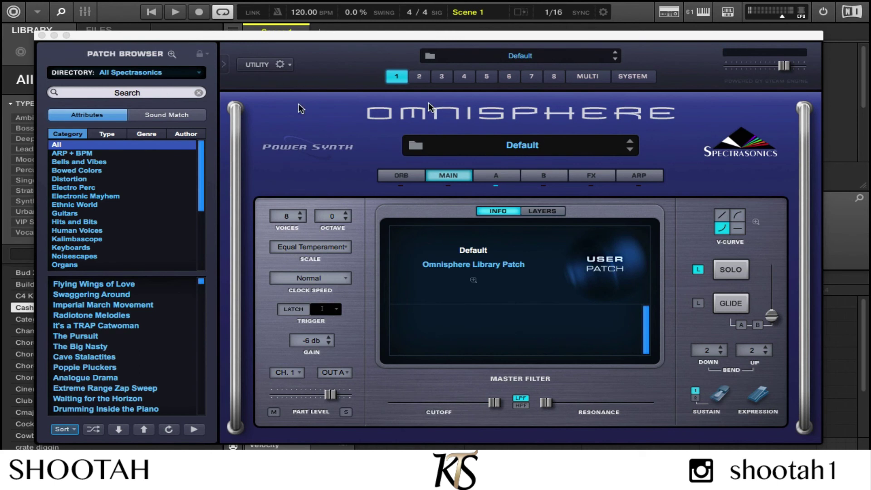
Step: Audition the Omnisphere patches from Flying Wings of Love through The Pursuit, playing the beat under The Pursuit
left_click(629, 149)
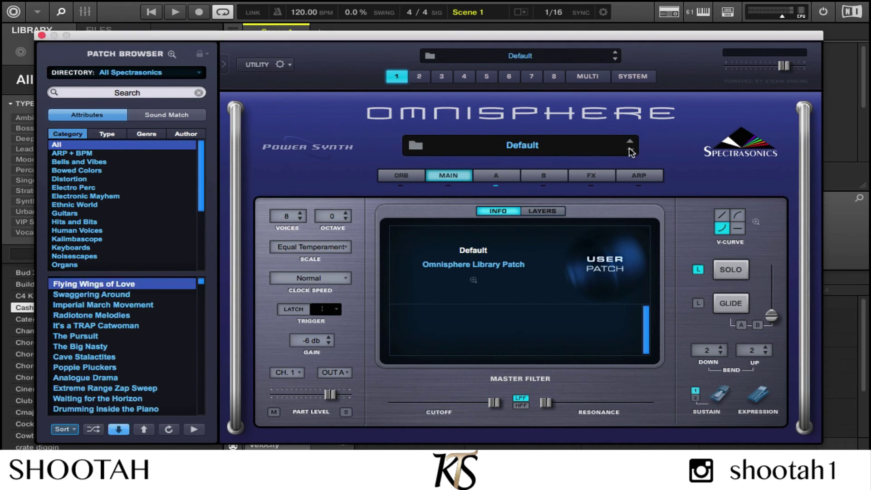
left_click(629, 150)
left_click(630, 150)
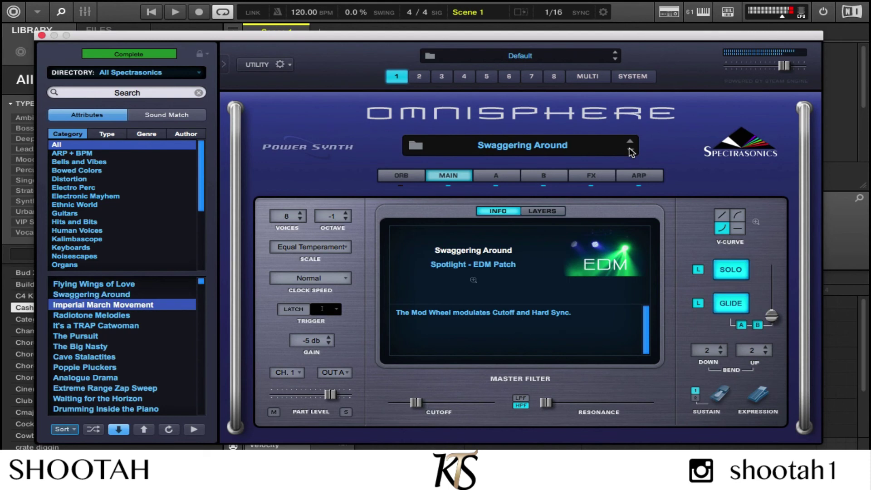
left_click(629, 149)
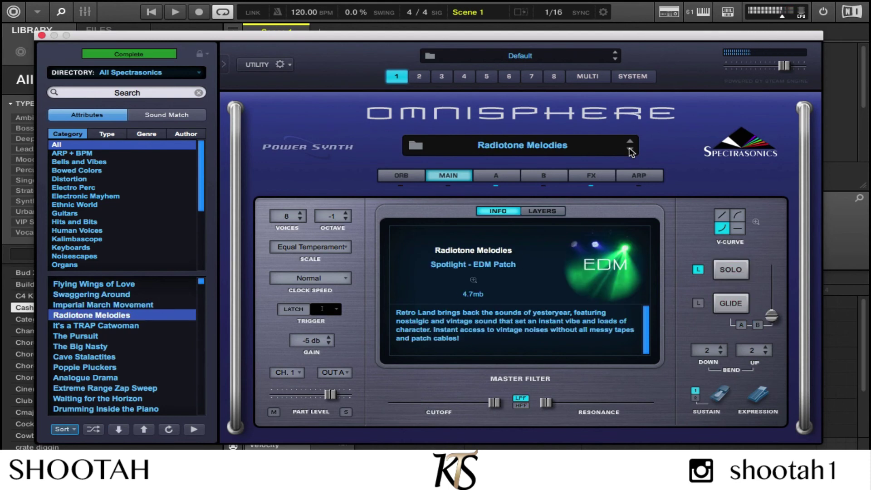
left_click(629, 150)
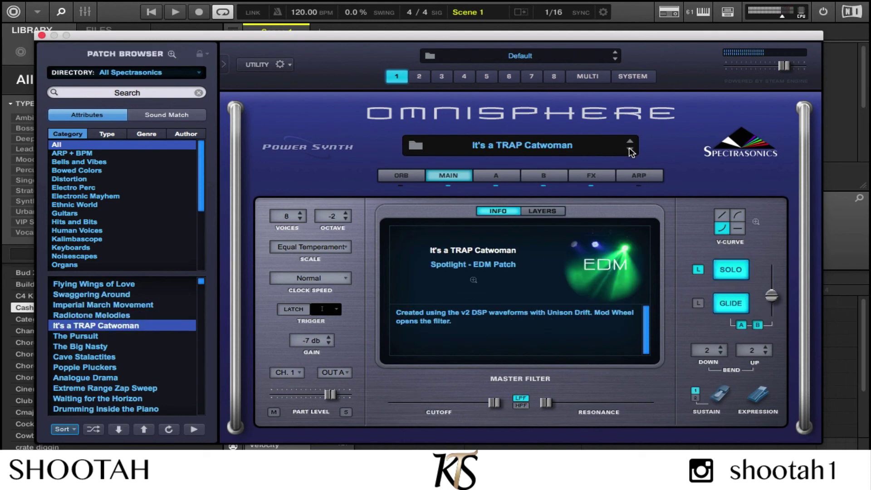
left_click(630, 150)
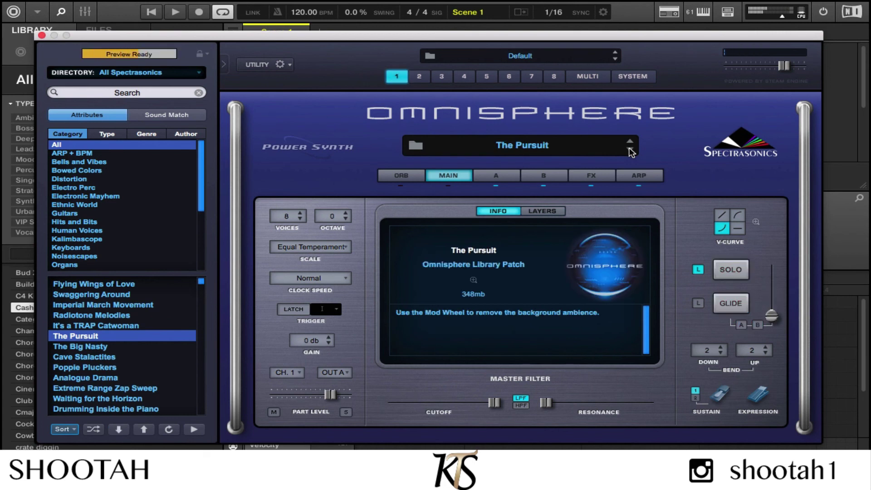
key("space")
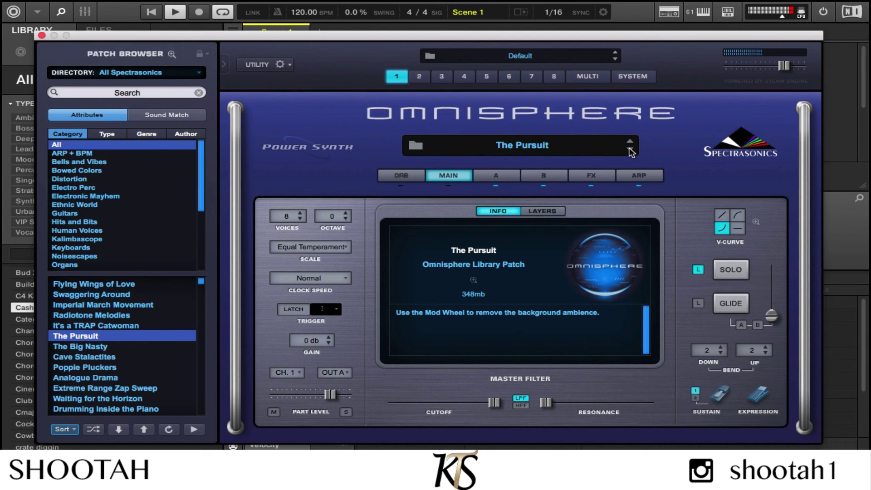
Step: Audition the Omnisphere patches from The Big Nasty onwards and settle on Drumming Inside the Piano
left_click(630, 151)
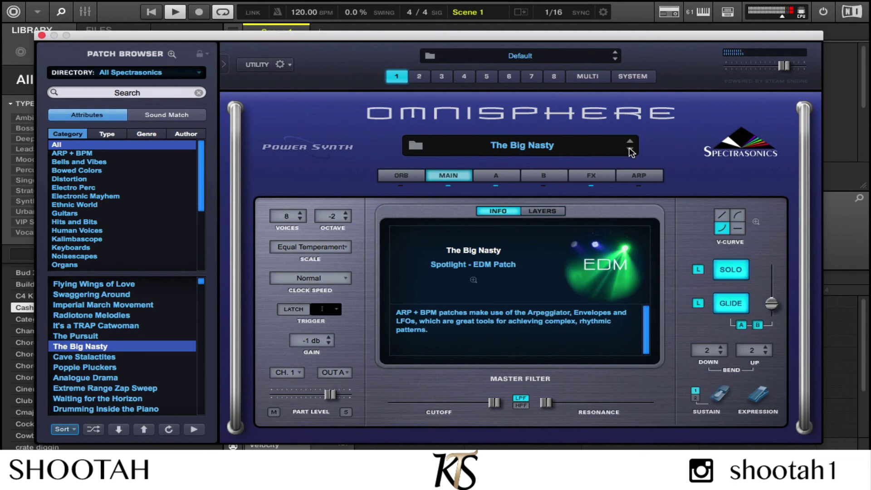
left_click(630, 151)
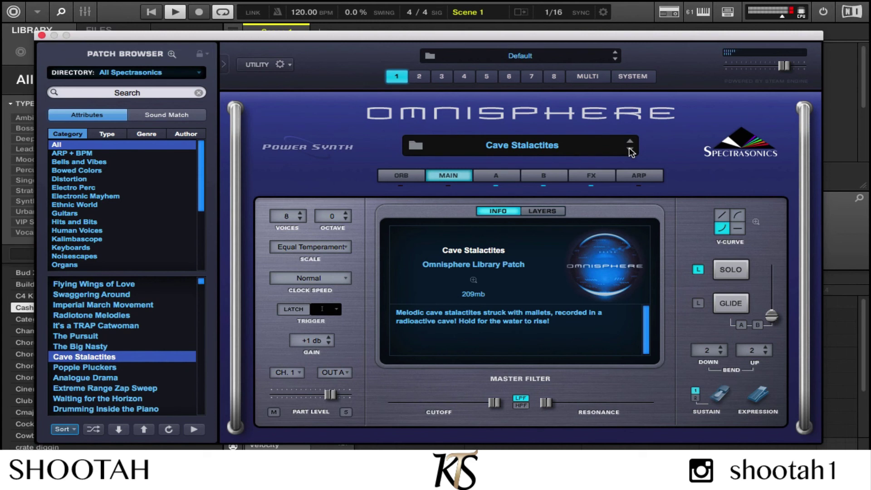
left_click(630, 150)
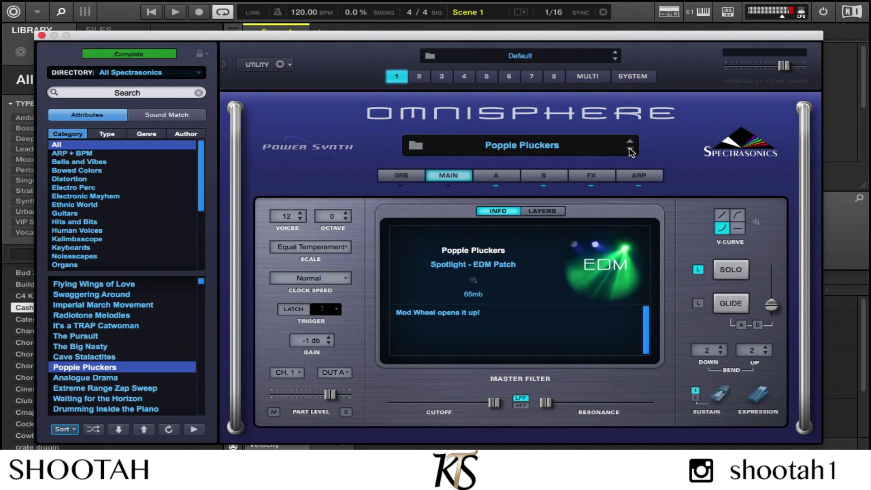
left_click(630, 150)
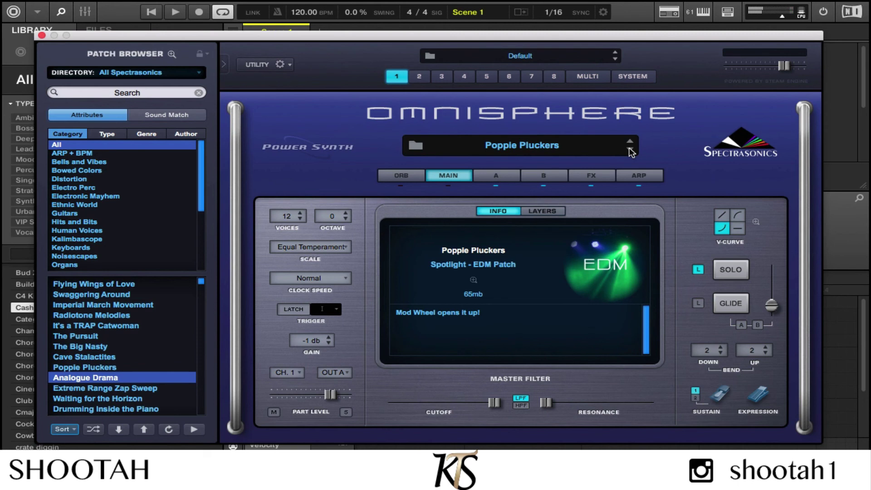
left_click(629, 150)
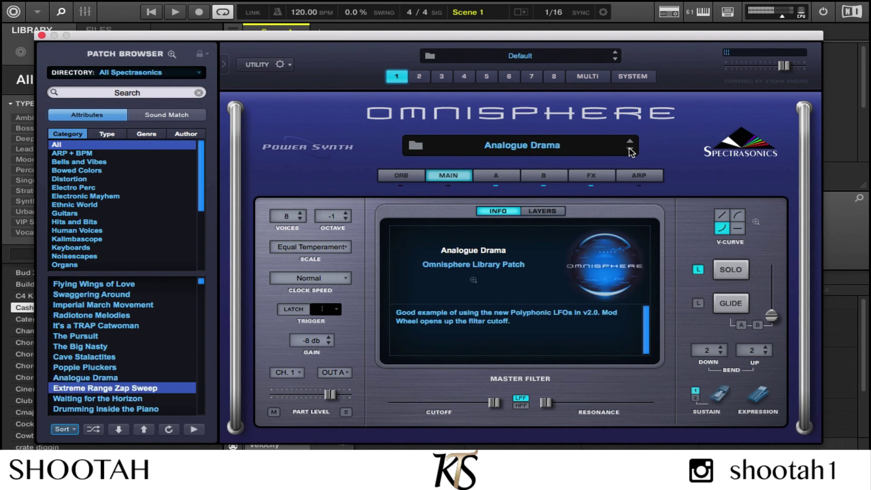
left_click(630, 149)
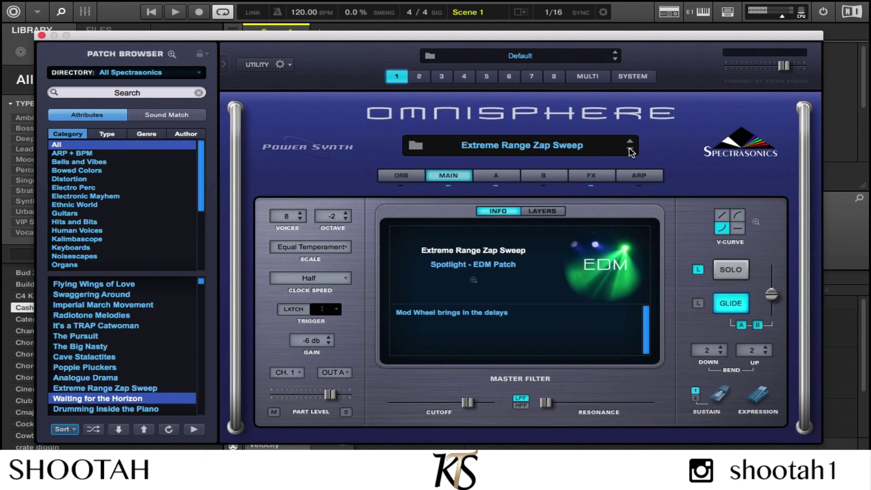
left_click(629, 150)
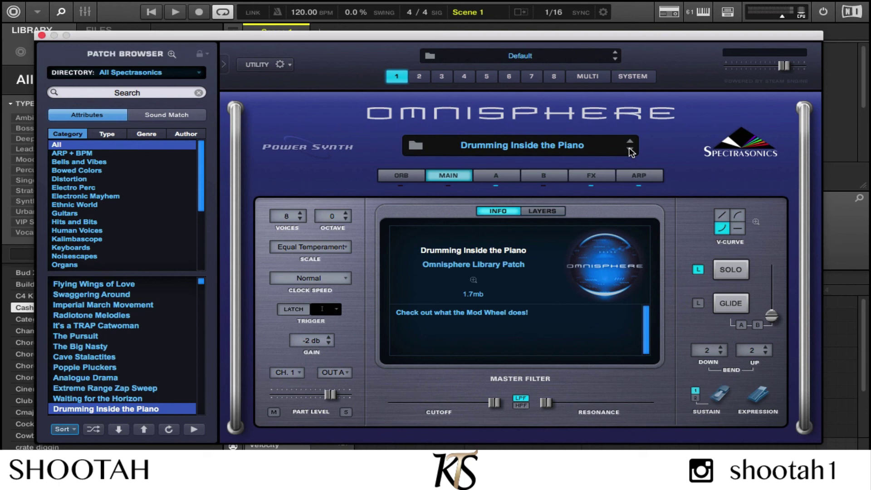
Step: Record a Drumming Inside the Piano note into Group E1's pattern, close the instrument window and shift the note to the pattern start
key("r")
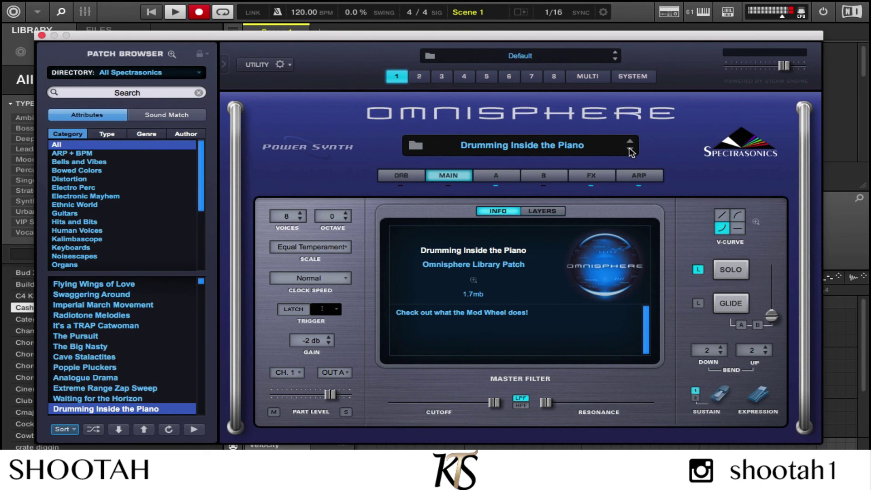
key("r")
key("space")
mouse_move(337, 4)
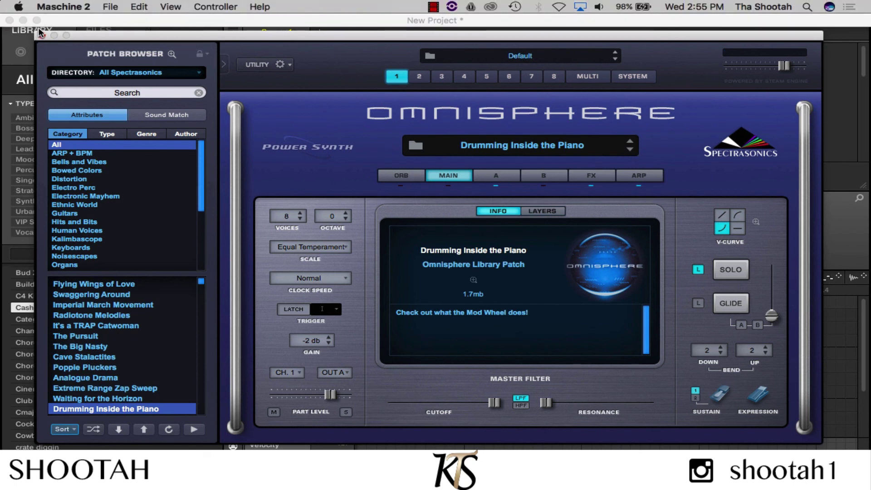
key("super+w")
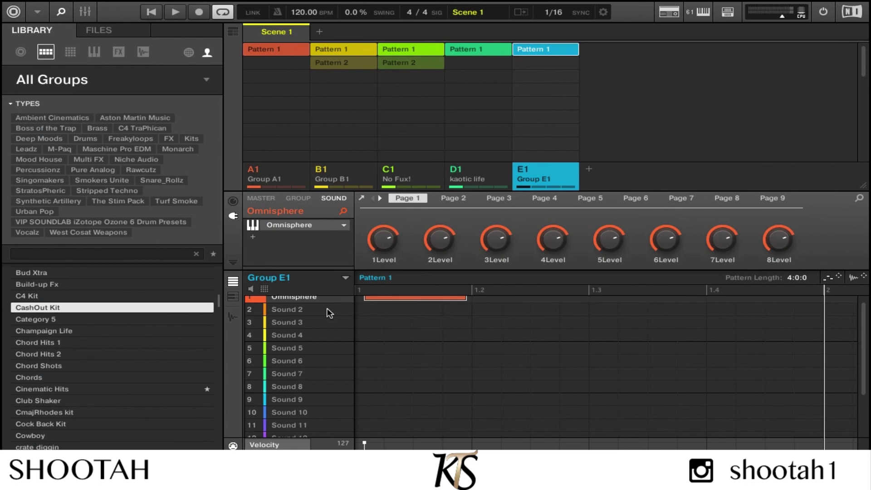
key("Left")
key("space")
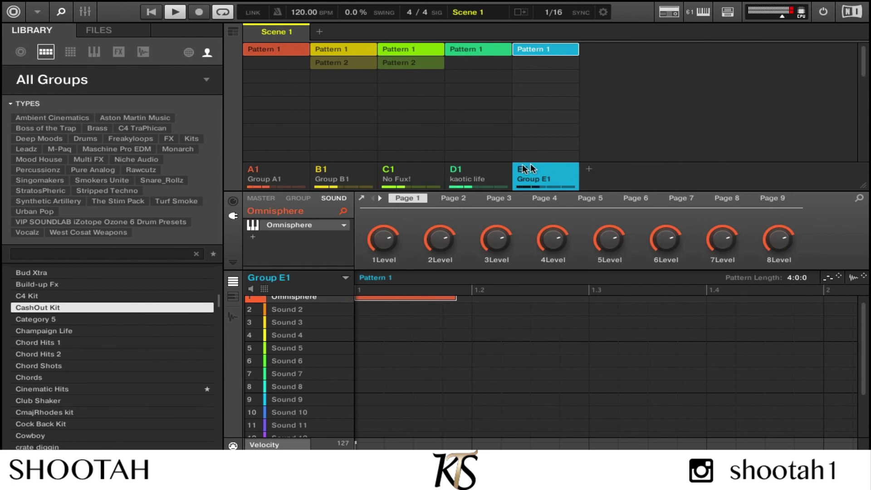
Step: Add a new group F1 and load the crate diggin kit into it
left_click(485, 170)
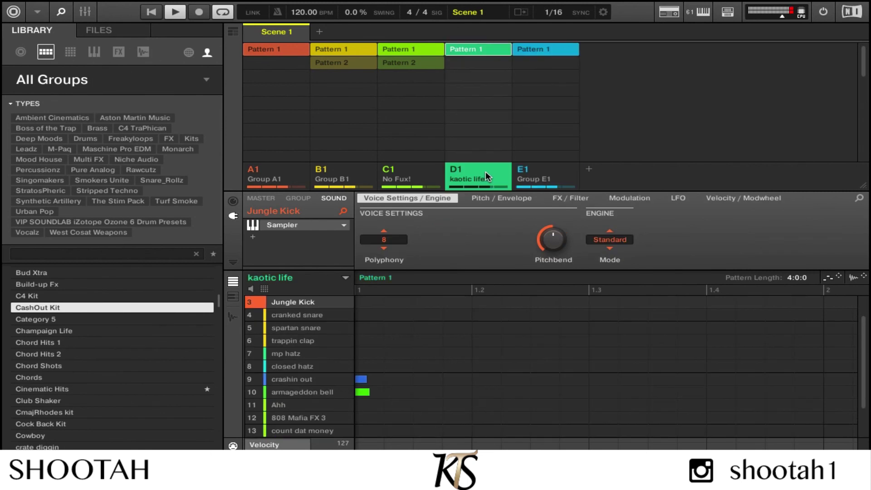
left_click(589, 171)
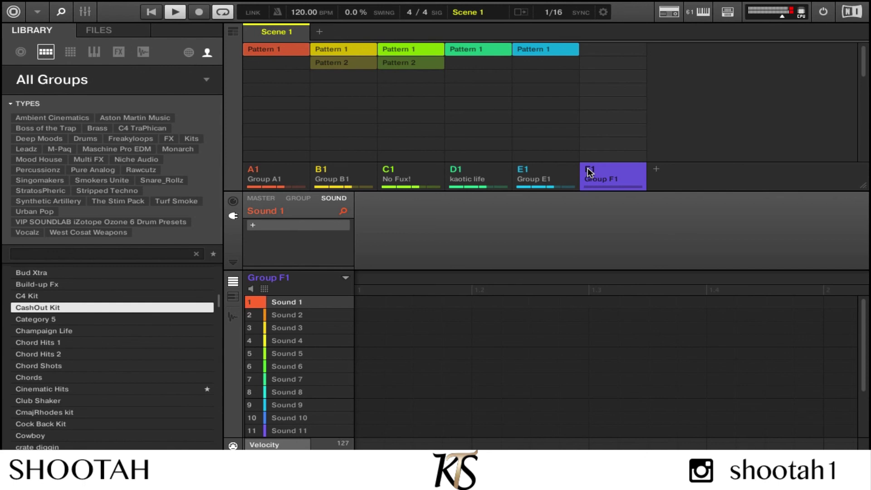
left_click(333, 226)
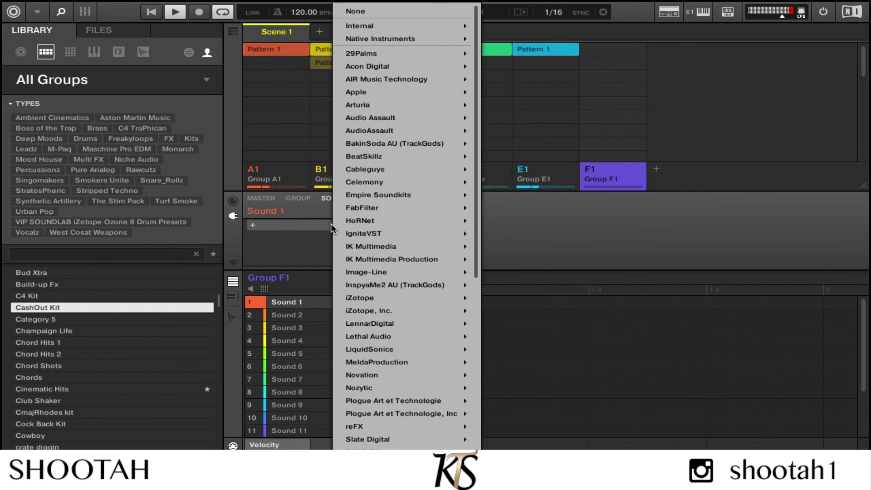
key("Down")
key("Down")
key("Down")
key("Down")
key("Down")
key("Down")
key("Down")
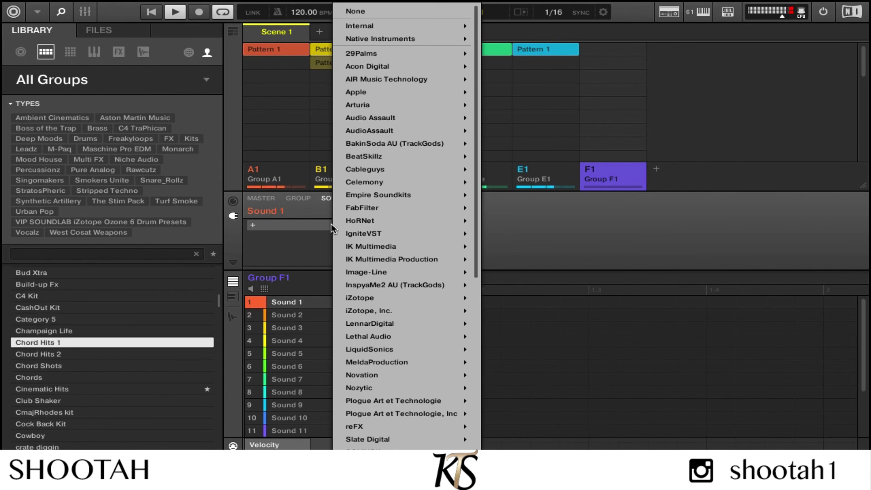
key("Down")
key("Down")
key("Down")
key("Down")
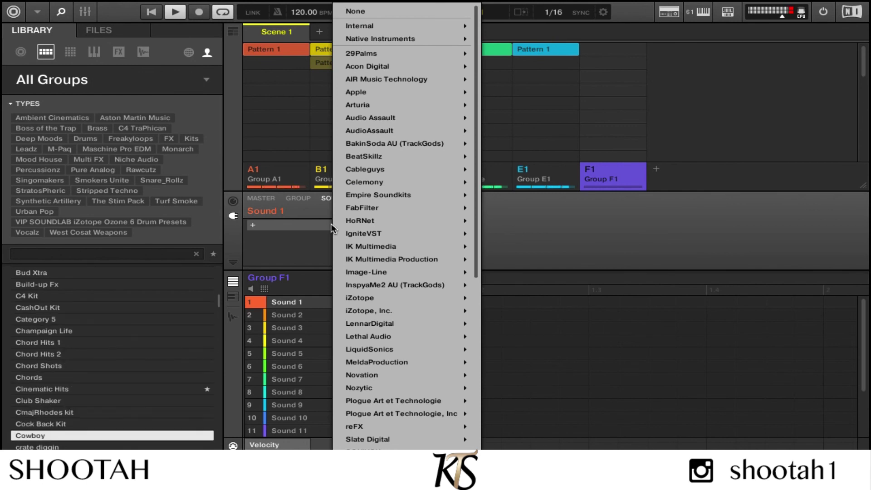
key("Down")
key("Return")
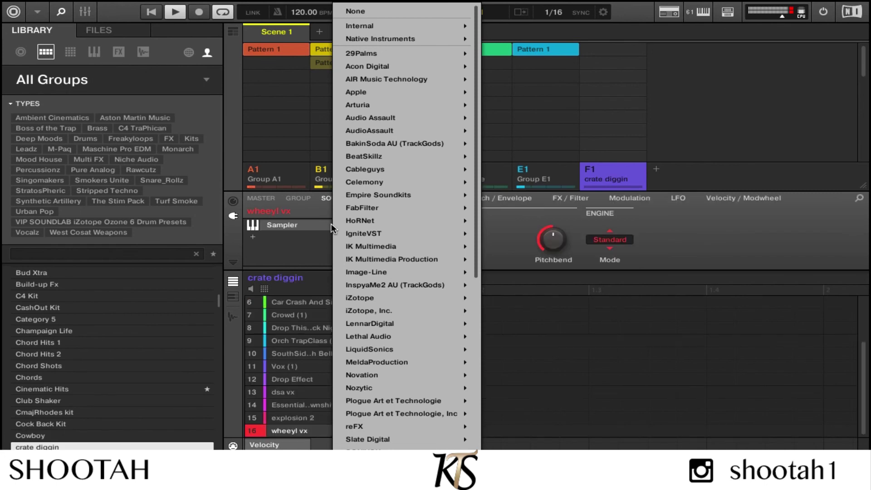
Step: Audition the crate diggin sounds between wheeyl vx and Vox (1), ending on wheeyl vx
key("Up")
key("Up")
key("Up")
key("Up")
key("Up")
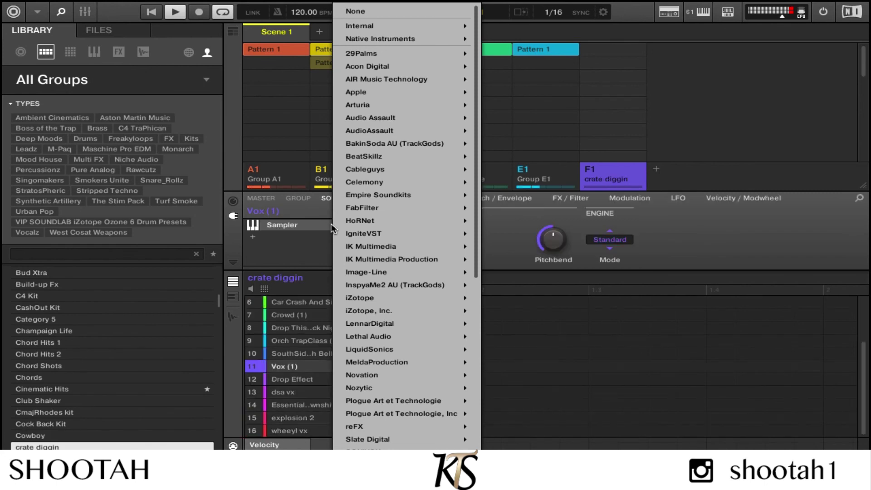
key("Down")
key("Down")
key("Down")
key("Down")
key("Down")
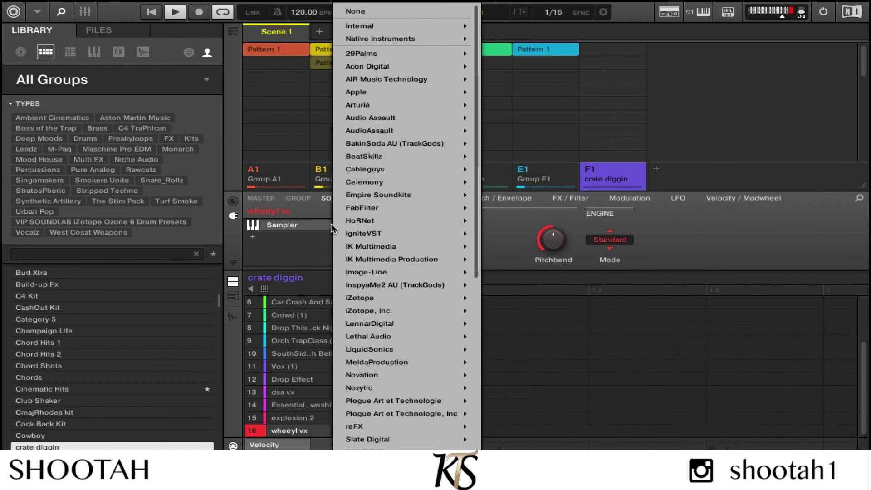
Step: Record the wheeyl vx sound into a pattern in Group F1 and dismiss the open plug-in list
key("space")
key("ctrl+space")
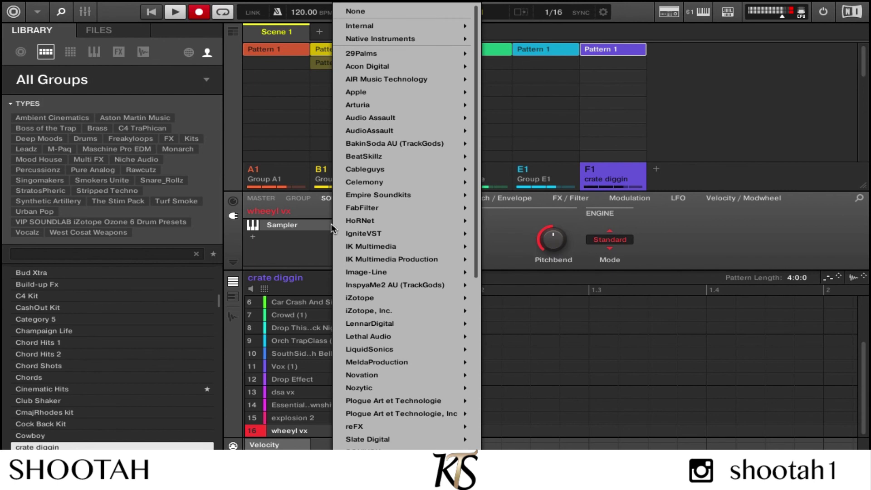
key("space")
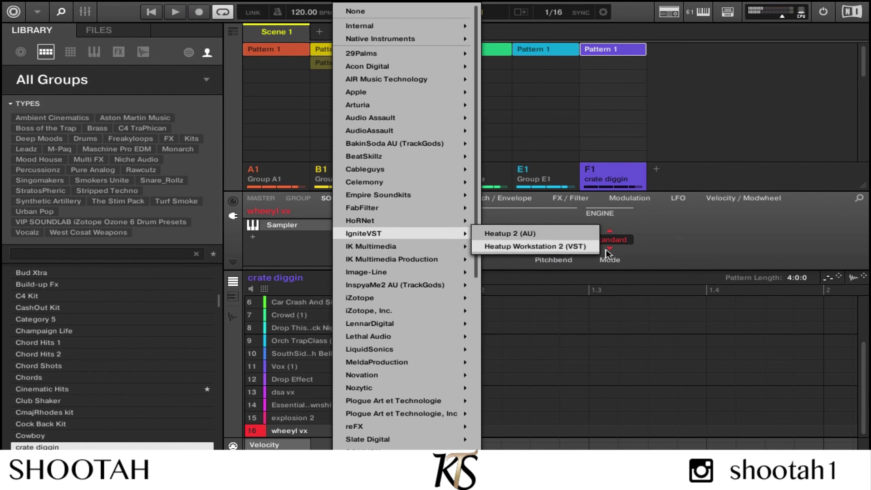
left_click(715, 240)
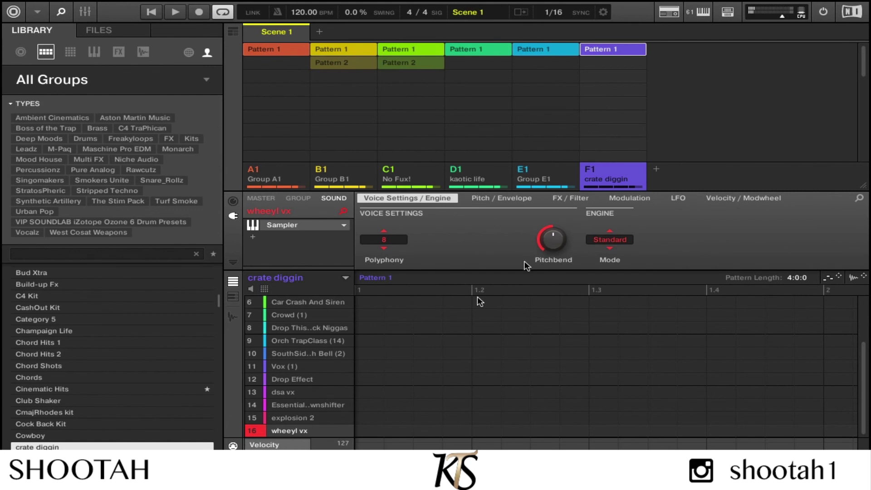
Step: Insert a Beat Delay effect on the wheeyl vx sound and start playback
left_click(318, 244)
mouse_move(340, 26)
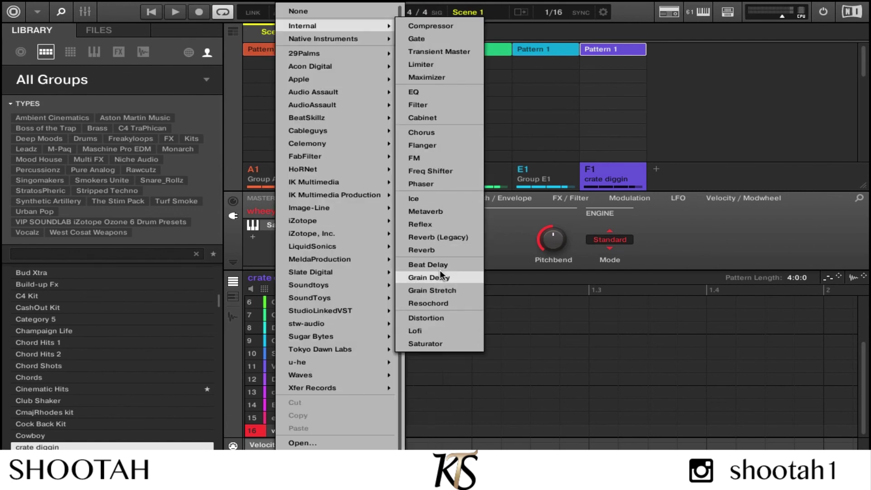
left_click(437, 264)
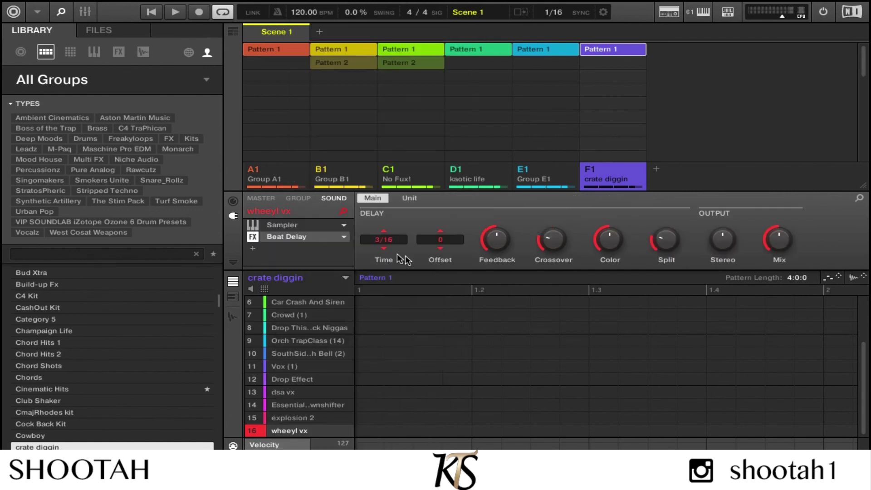
key("space")
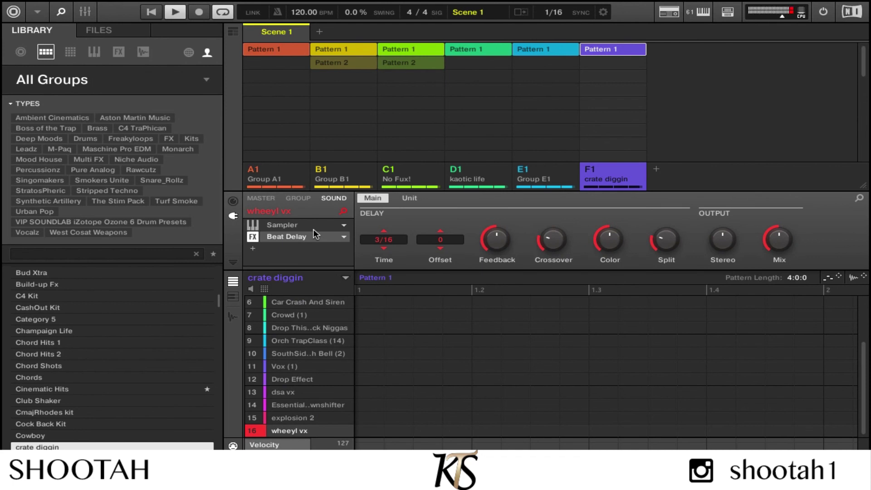
Step: Set the Beat Delay's time to 4/16, offset to 0 and feedback to 71%, and raise its stereo and mix amounts
left_click(384, 249)
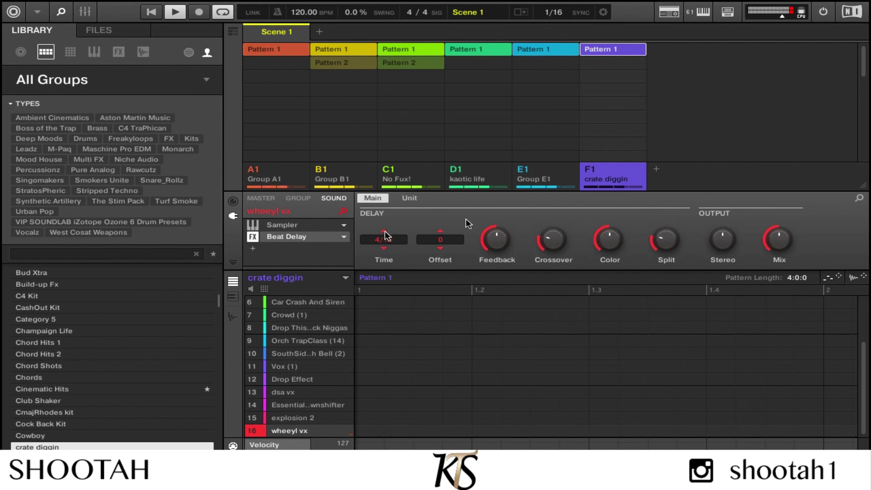
mouse_move(491, 245)
left_click(442, 248)
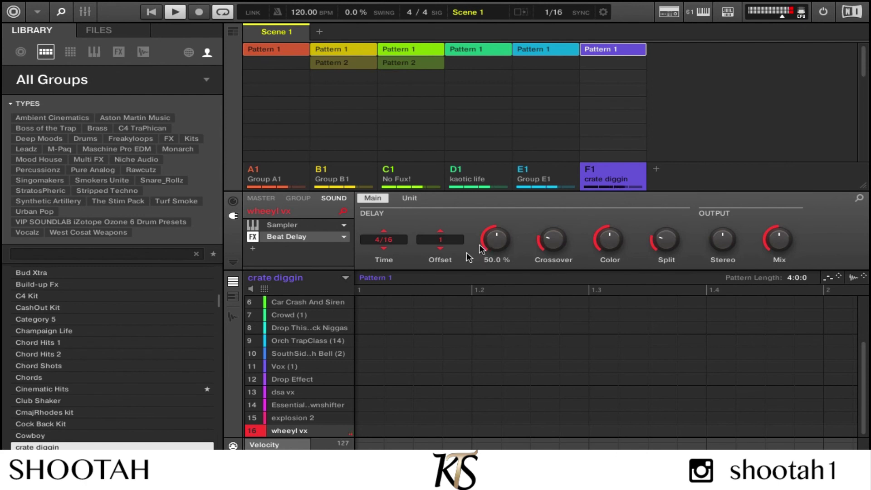
left_click_drag(497, 239, 496, 230)
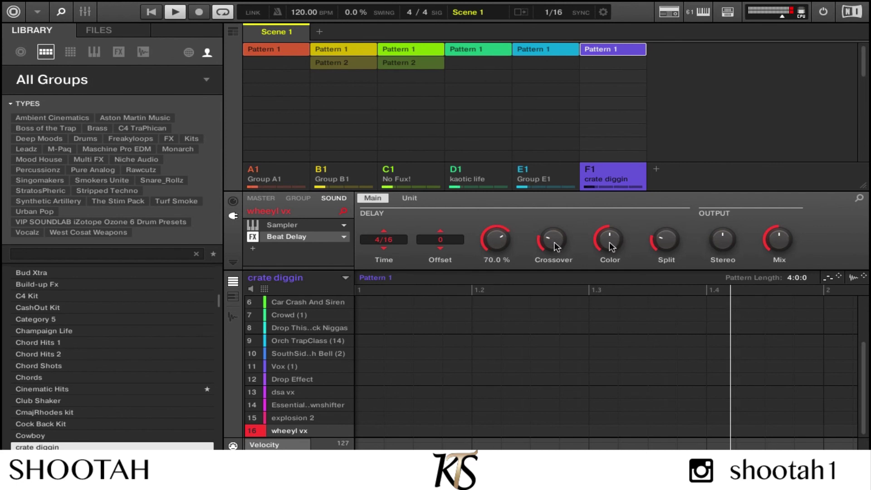
left_click_drag(779, 236, 778, 220)
left_click_drag(727, 249, 728, 242)
mouse_move(497, 241)
left_click_drag(495, 238, 496, 236)
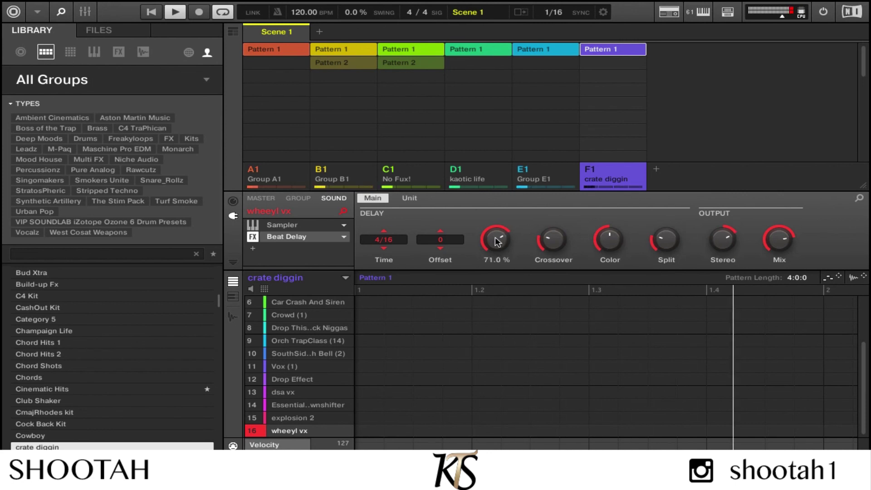
Step: Stop playback and place the wheeyl vx note from bar 3 at the start of Group F1's pattern
scroll(614, 368, "right", 2)
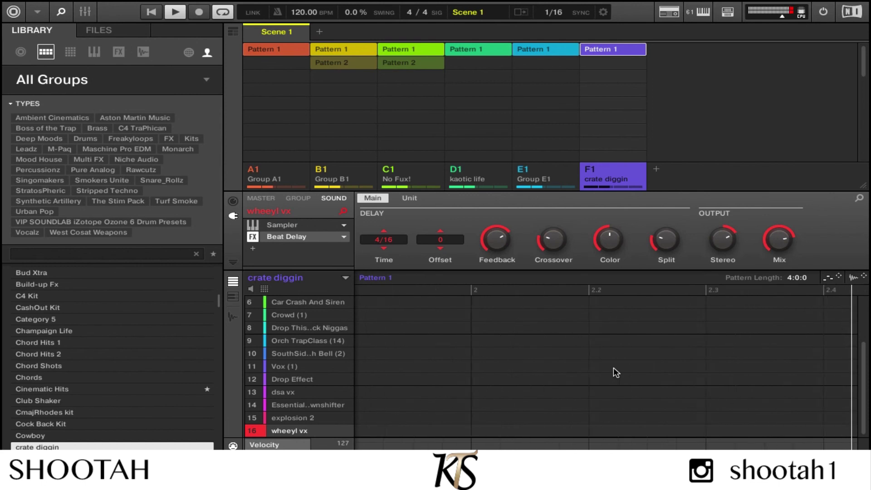
scroll(613, 368, "right", 1)
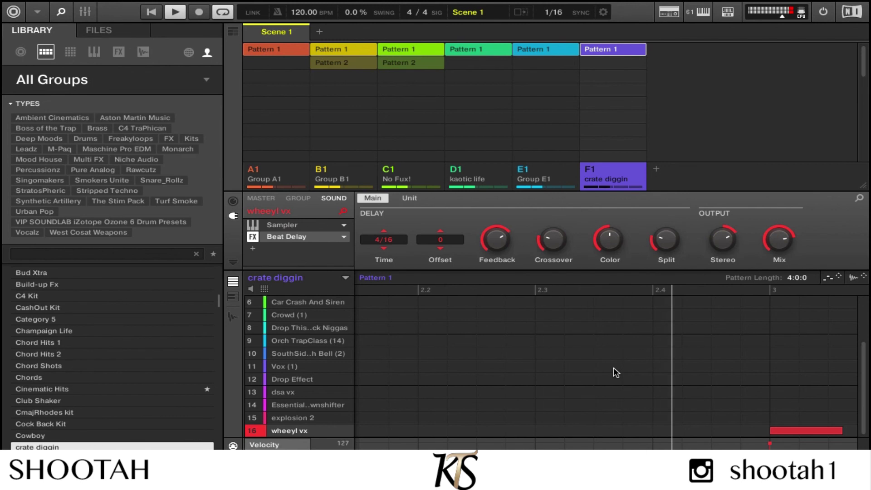
key("space")
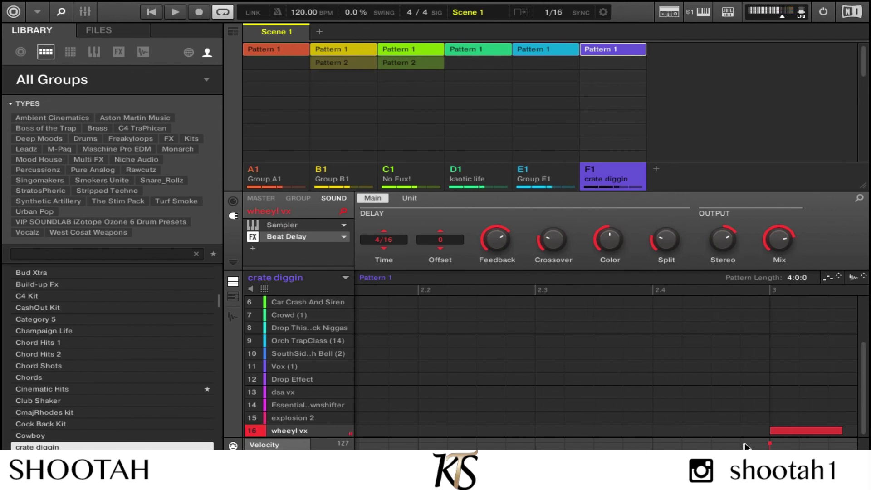
left_click(785, 432)
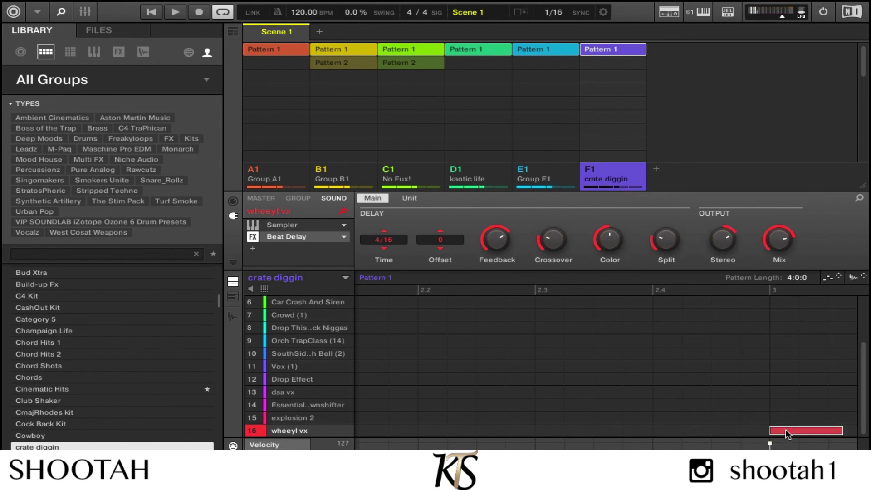
key("Return")
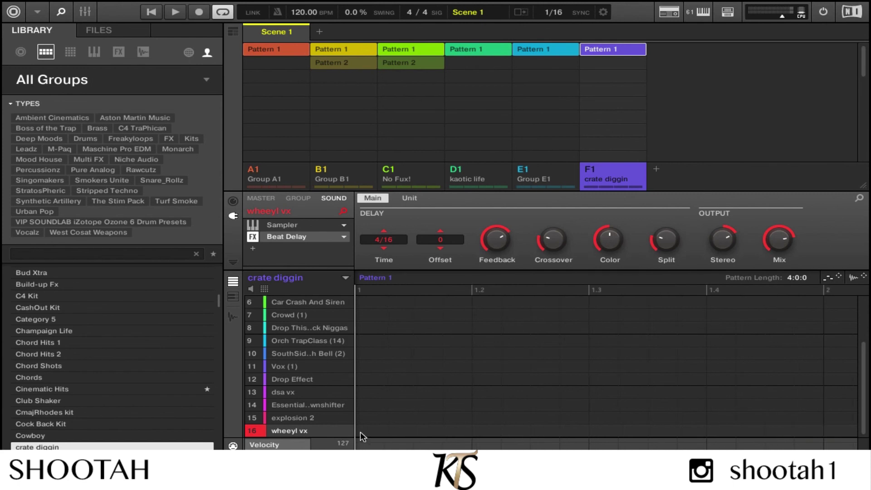
left_click(360, 431)
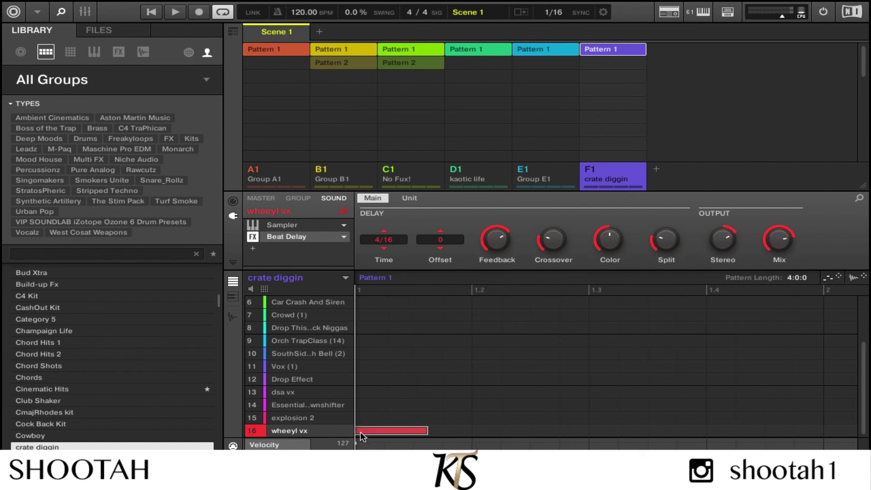
Step: Start playback, add Group G1 and load the reFX Nexus 2 instrument on its first sound
key("space")
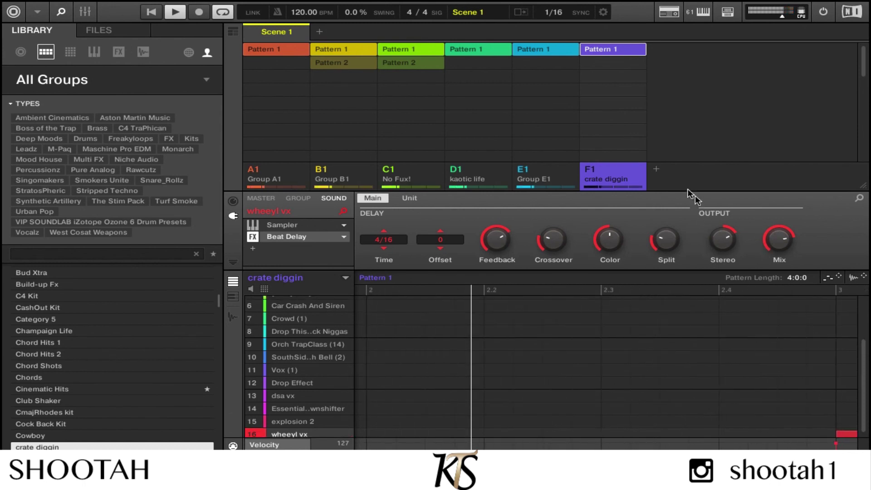
left_click(656, 170)
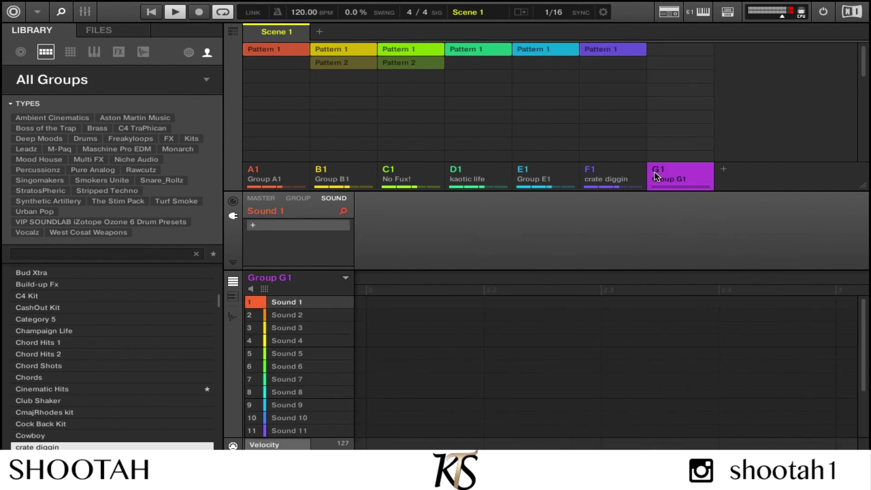
left_click(316, 227)
mouse_move(403, 96)
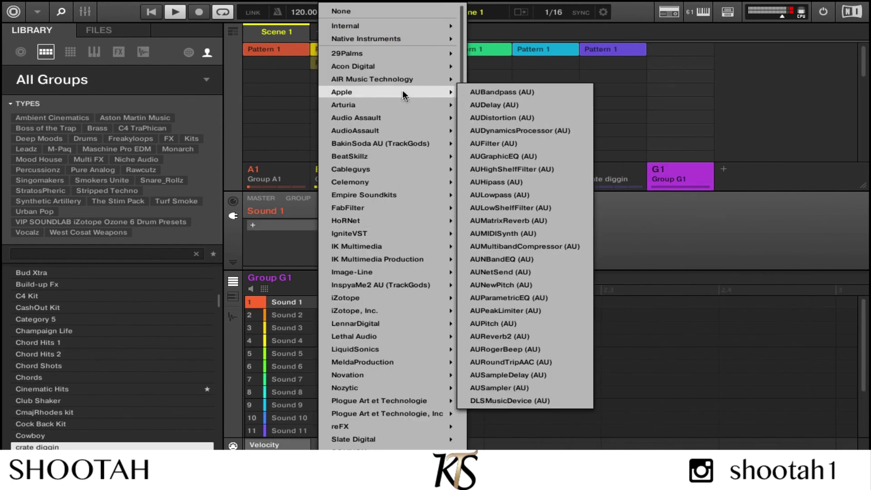
mouse_move(401, 387)
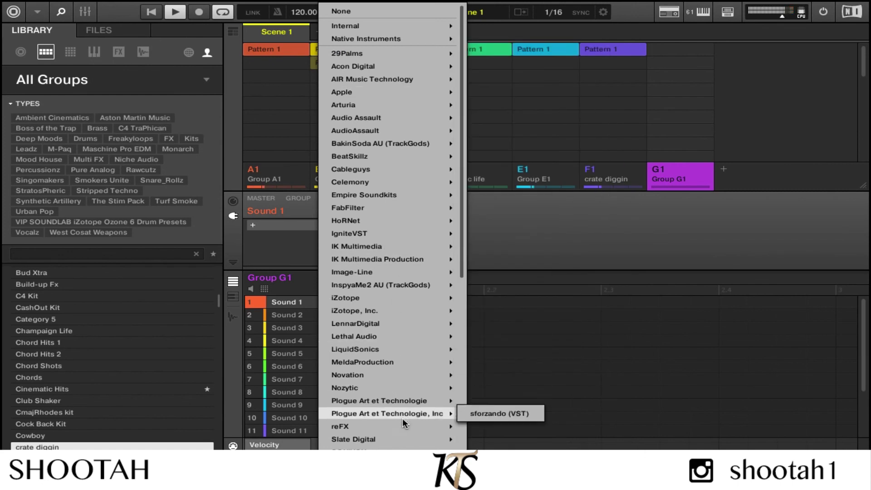
mouse_move(402, 418)
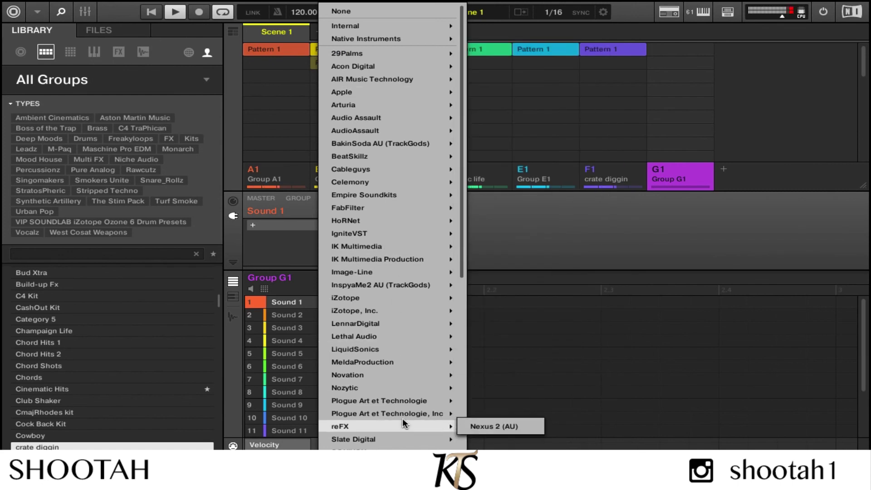
left_click(498, 425)
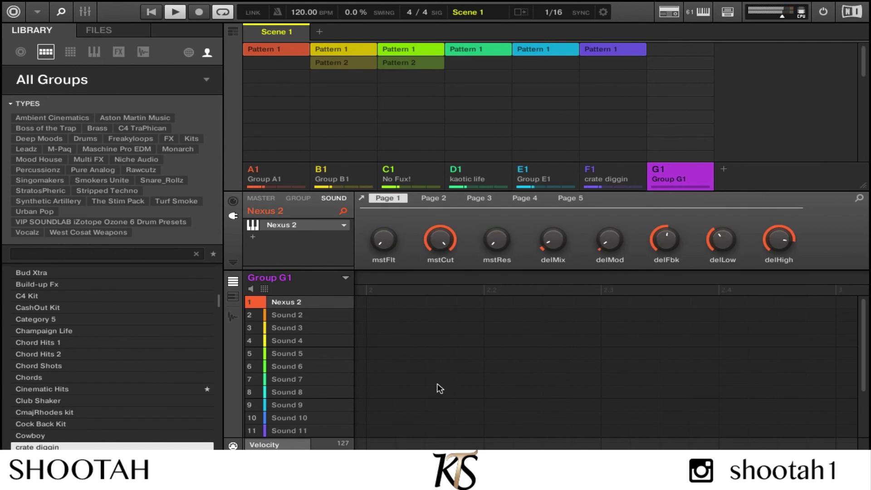
Step: Open the Nexus 2 interface and load BA Add on Electro Bass from the XP Dance Vol.2 category
left_click(292, 226)
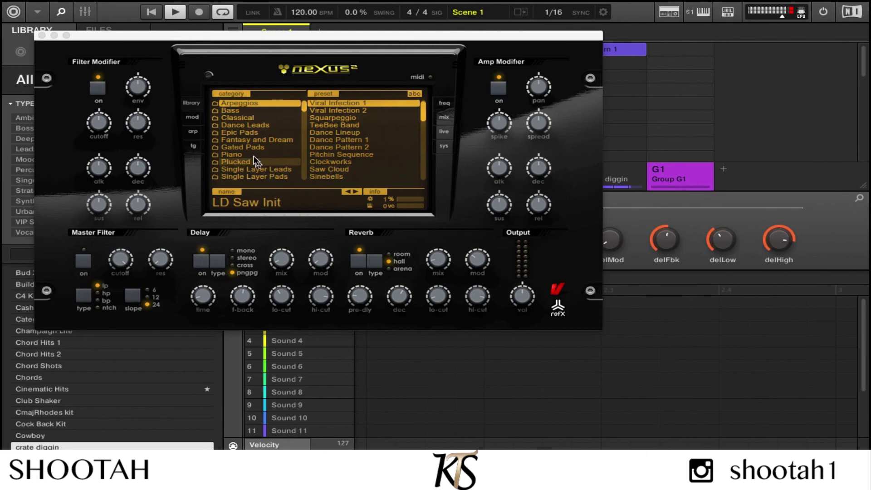
scroll(251, 143, "down", 8)
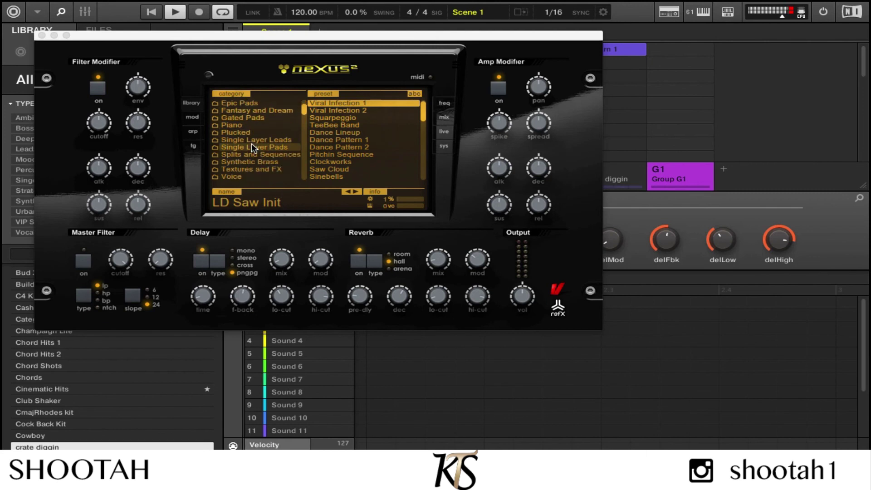
scroll(251, 144, "down", 2)
scroll(251, 143, "down", 5)
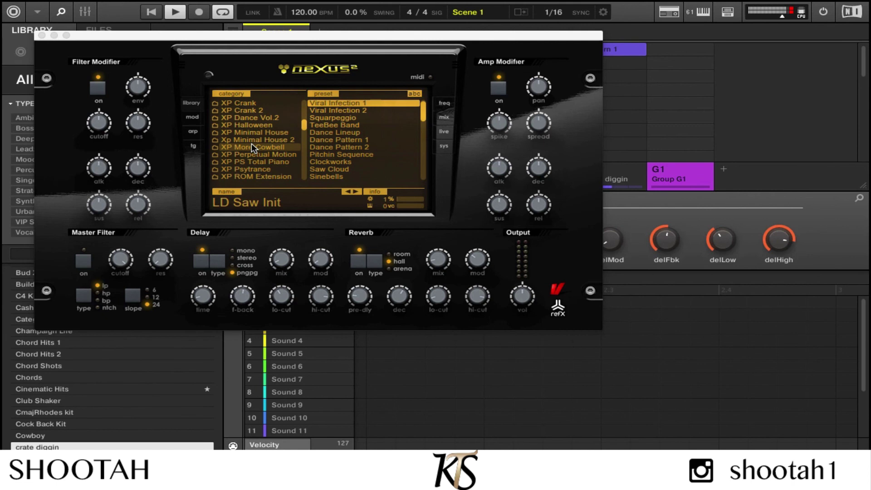
left_click(253, 118)
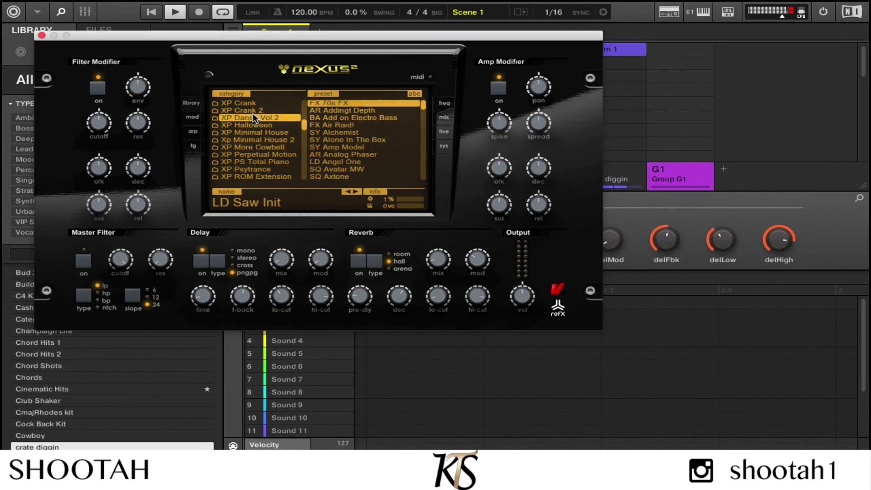
left_click(342, 116)
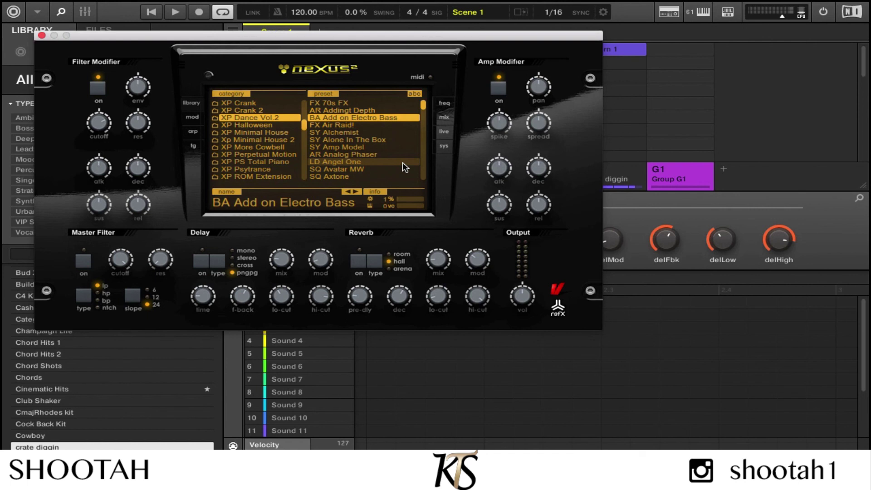
Step: Audition the XP Dance Vol.2 presets one after another and load WW Chinese Empire
left_click(356, 192)
left_click(356, 193)
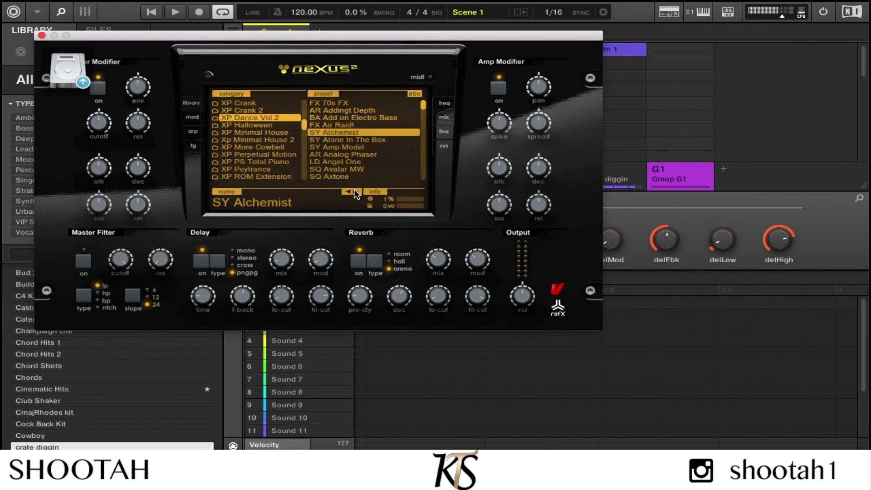
left_click(355, 193)
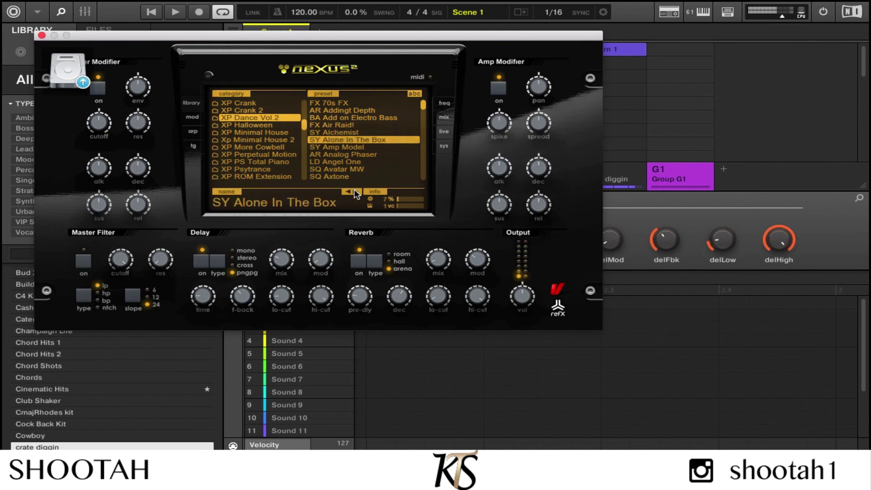
left_click(355, 192)
left_click(355, 193)
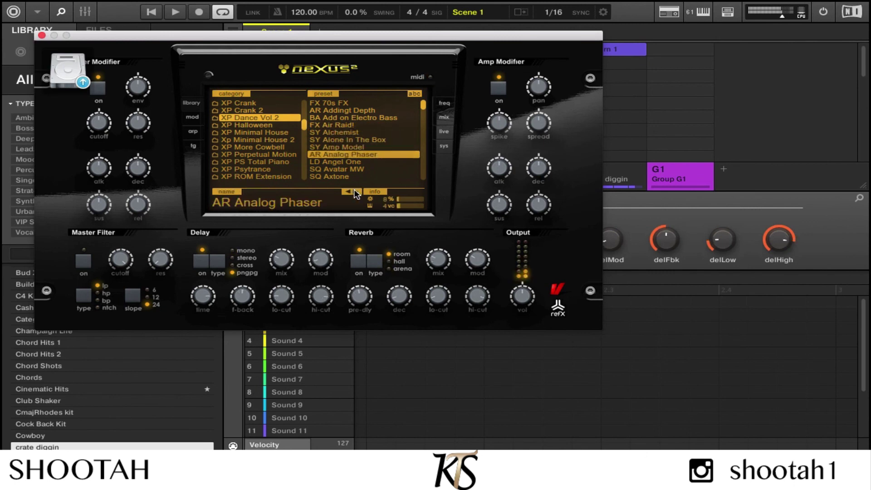
left_click(355, 193)
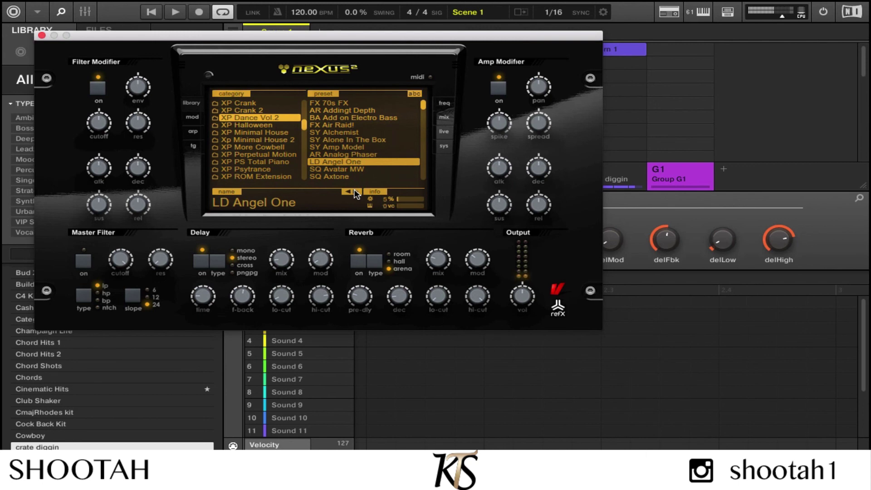
left_click(355, 191)
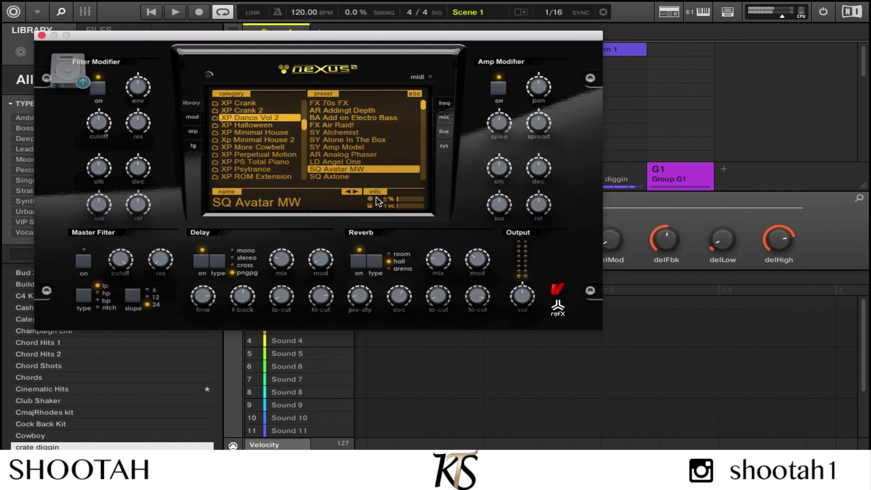
left_click(356, 191)
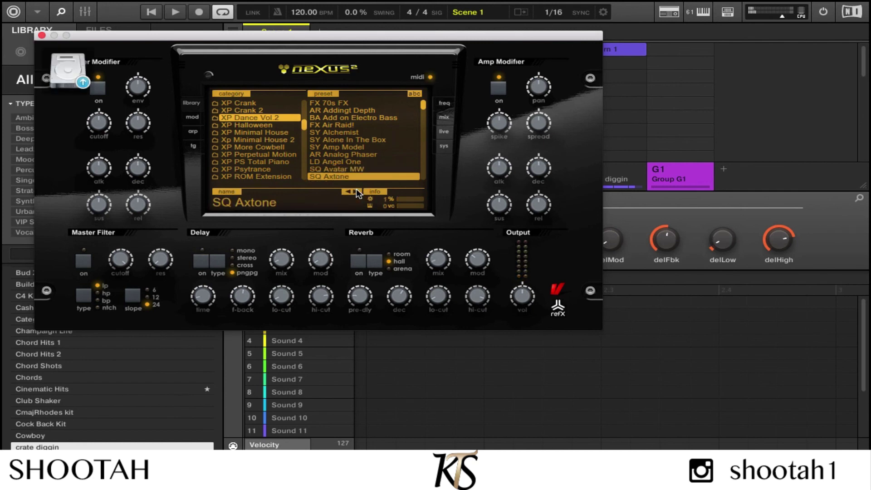
left_click(356, 190)
left_click(356, 191)
left_click(356, 191)
left_click(356, 190)
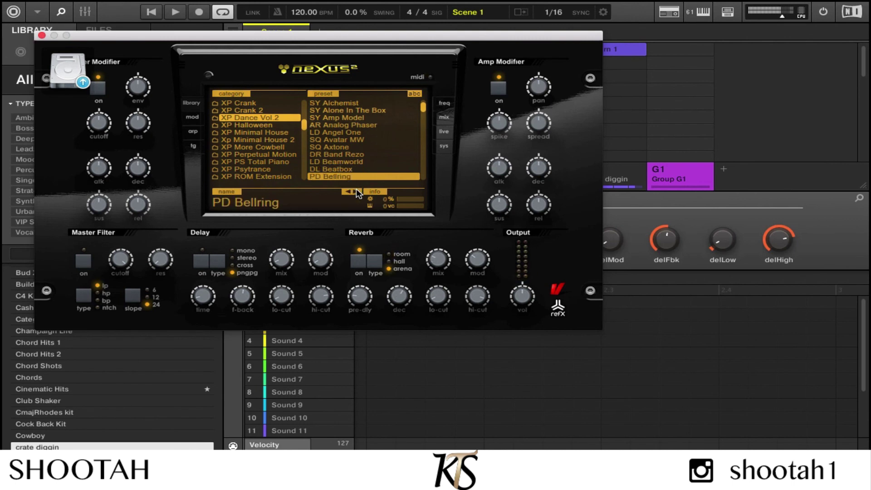
left_click(356, 190)
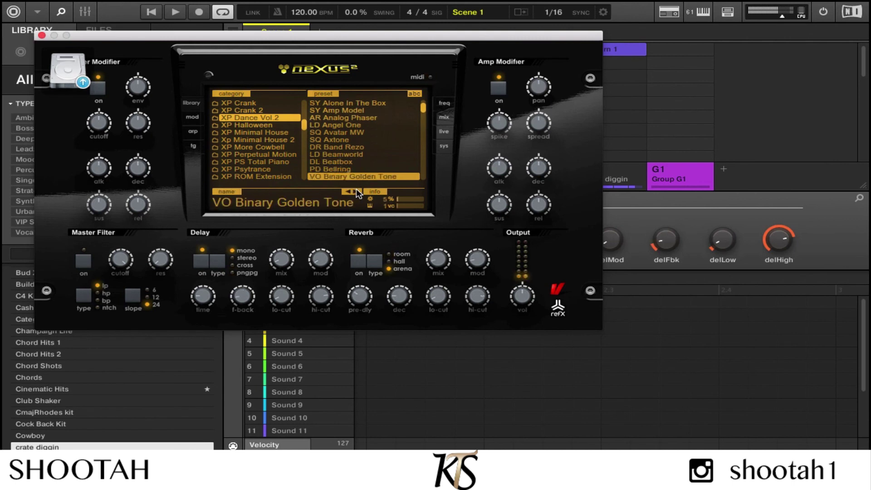
left_click(356, 190)
left_click(356, 190)
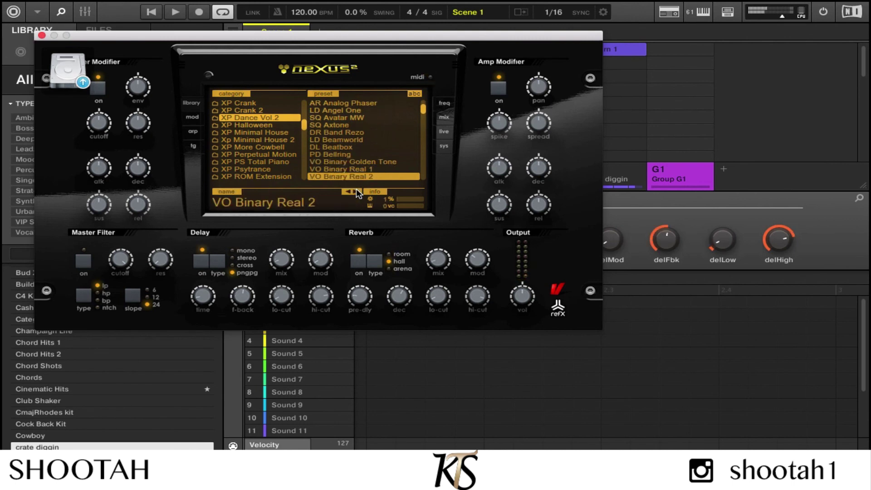
left_click(356, 191)
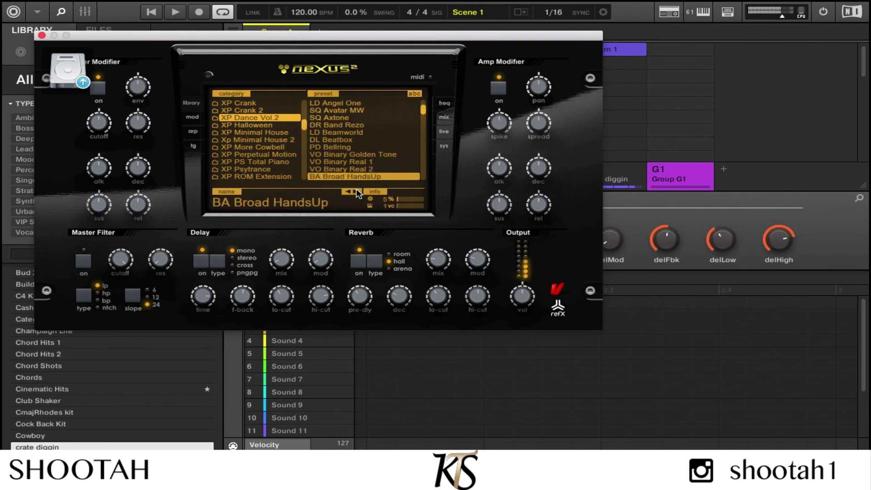
left_click(356, 190)
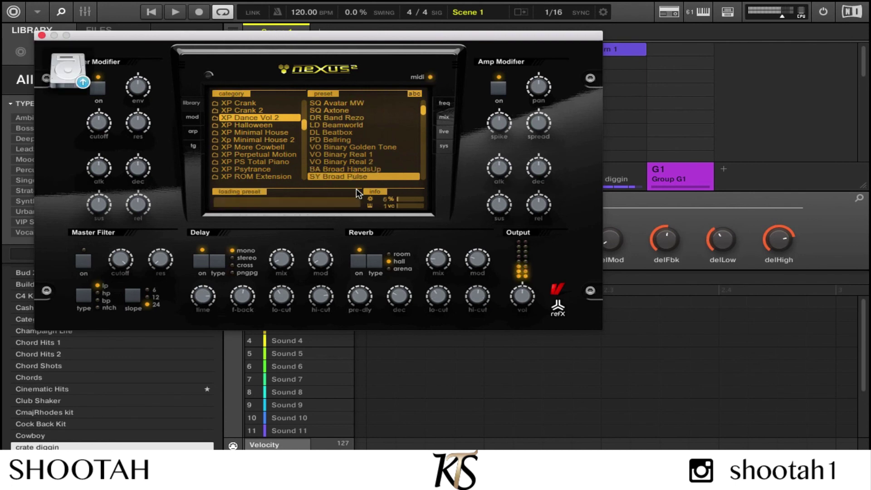
left_click(356, 190)
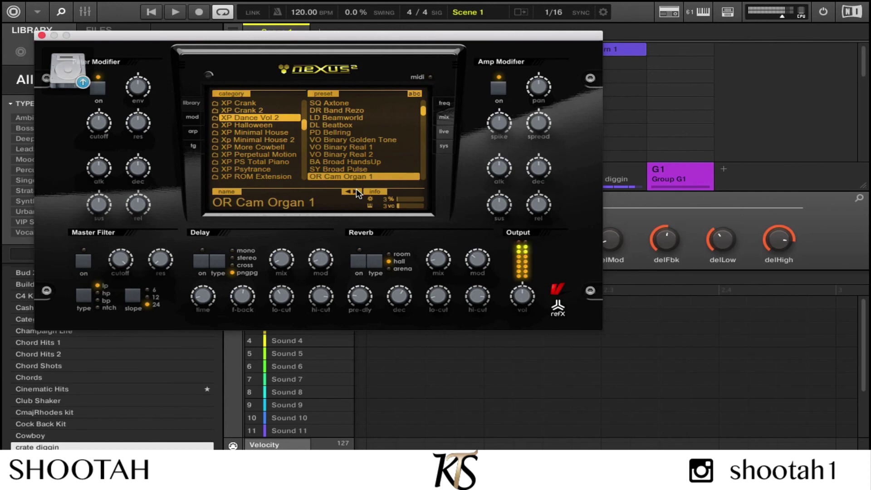
left_click(357, 191)
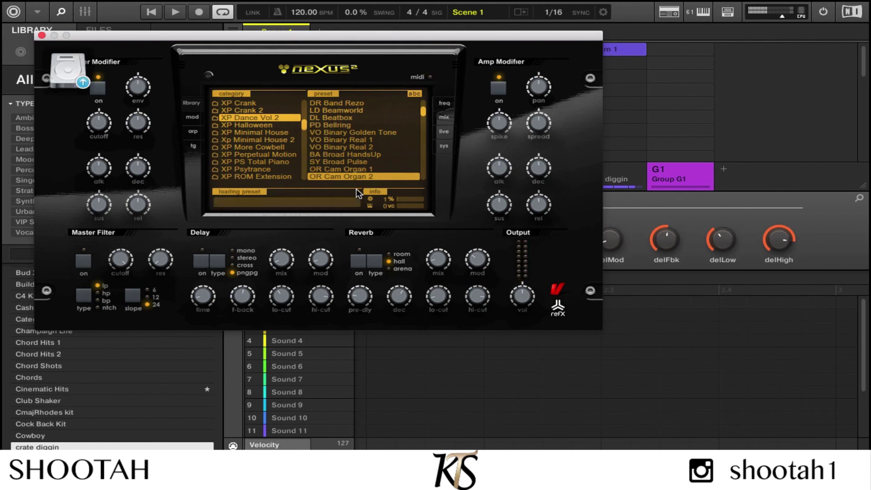
left_click(357, 190)
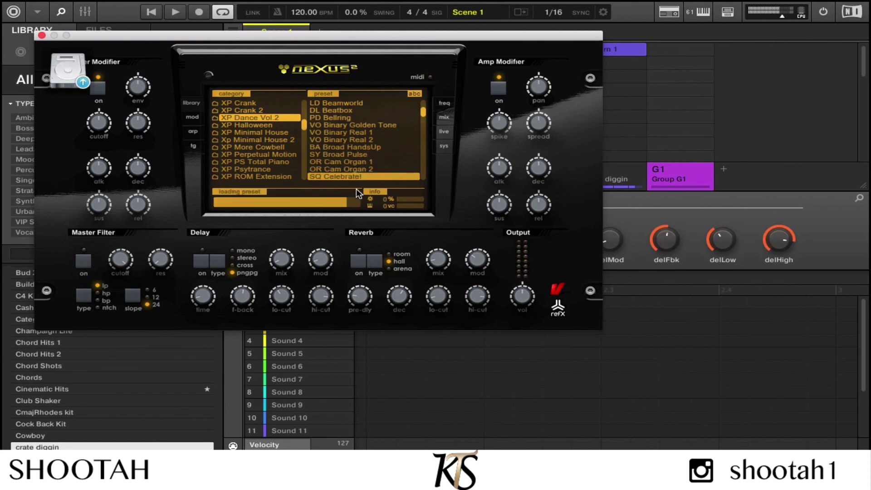
left_click(356, 191)
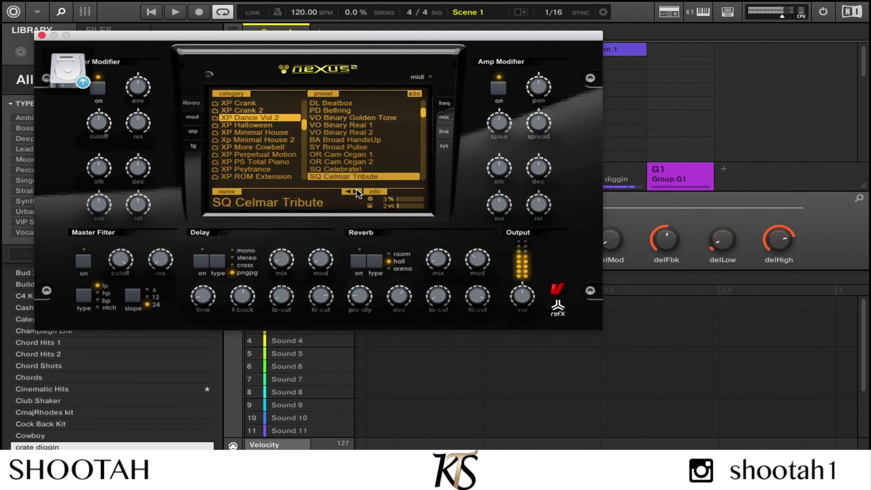
left_click(357, 191)
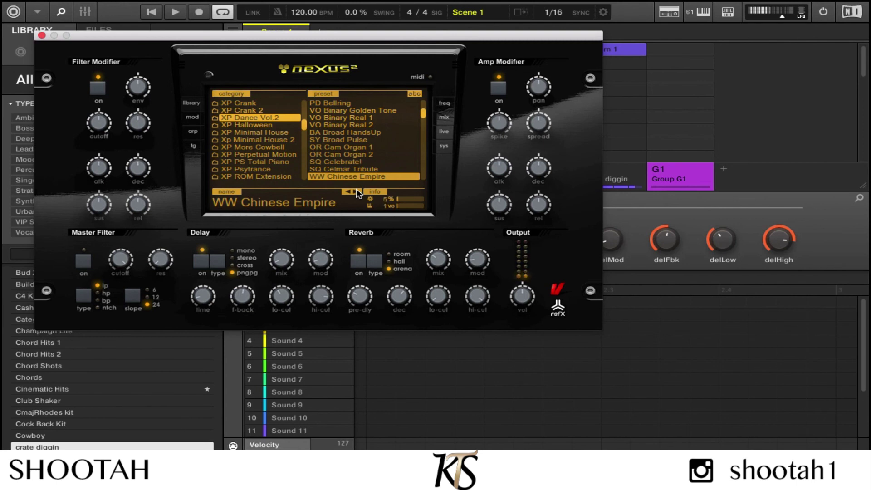
Step: Record a WW Chinese Empire melody into Pattern 1 of Group G1
key("r")
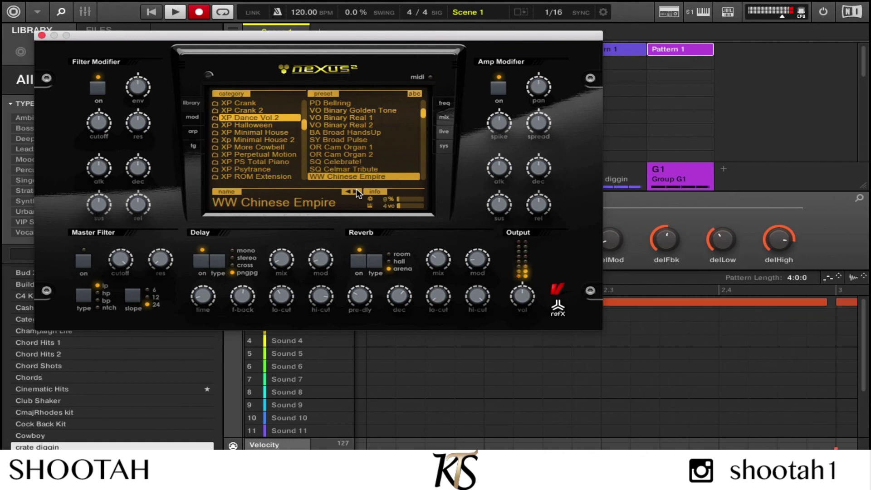
key("r")
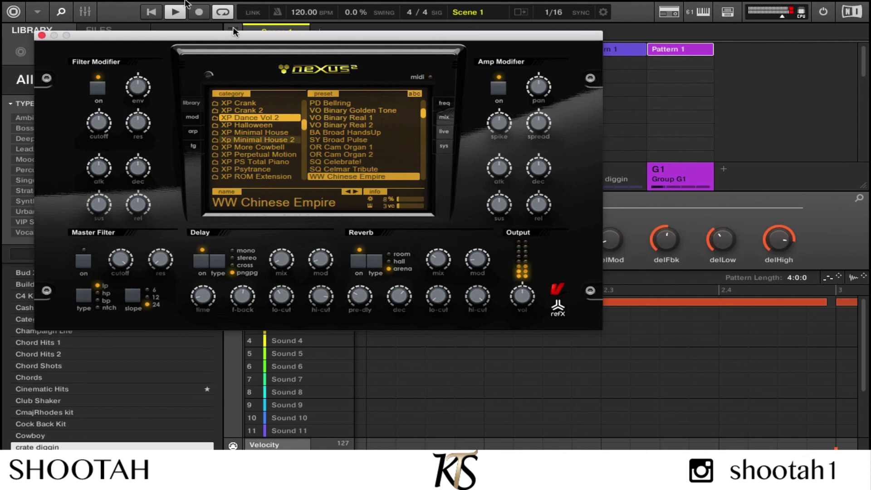
Step: Move the Nexus 2 window aside, align the last note's start to 4.3 and extend it to the pattern's end
mouse_move(146, 2)
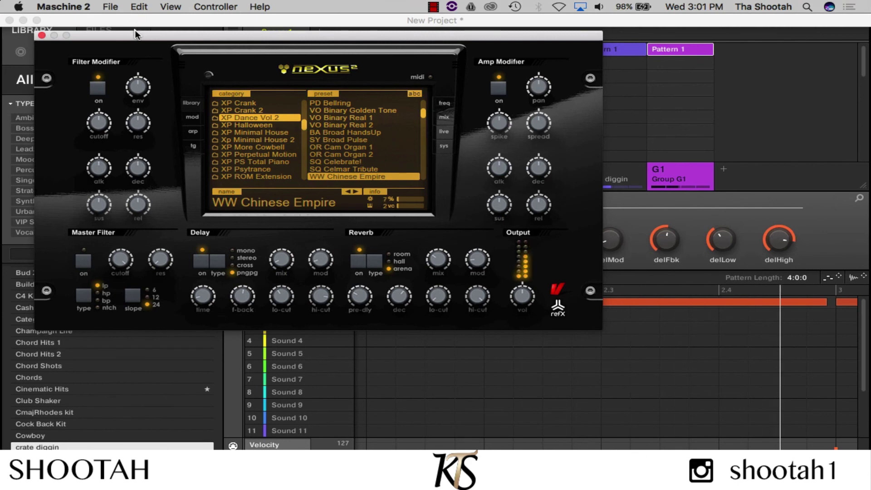
left_click_drag(134, 35, 56, 2)
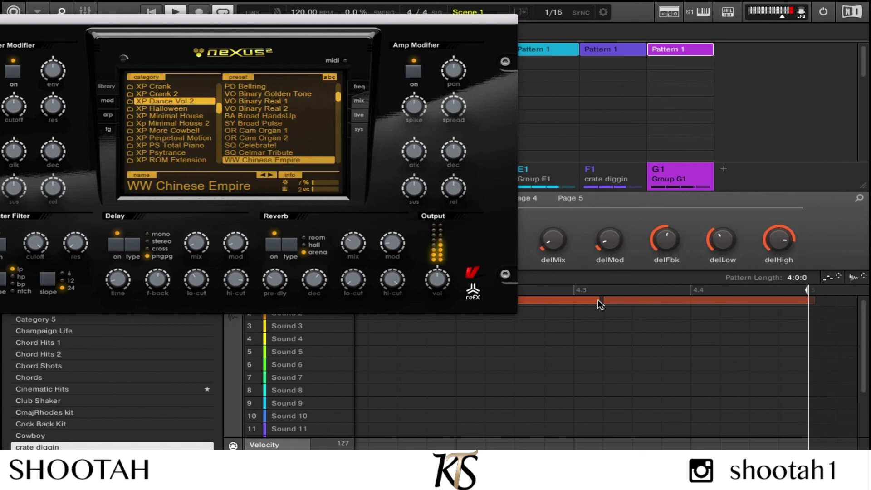
left_click_drag(594, 306, 575, 300)
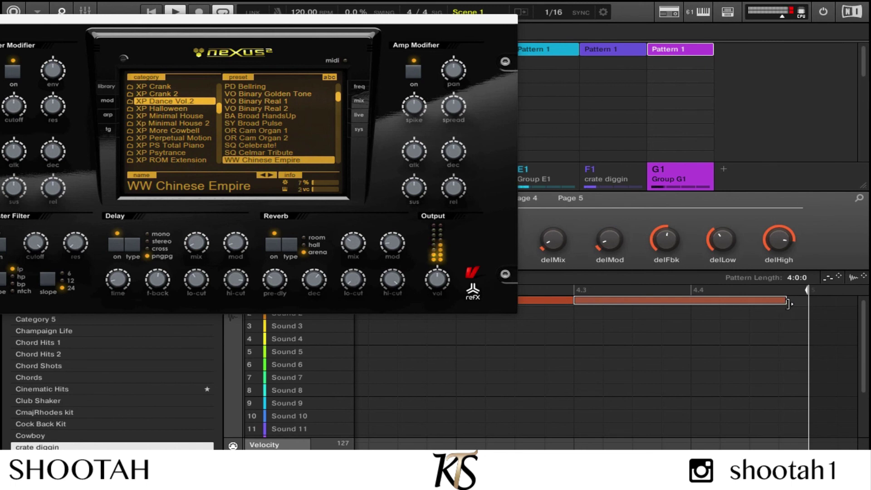
left_click_drag(788, 304, 803, 302)
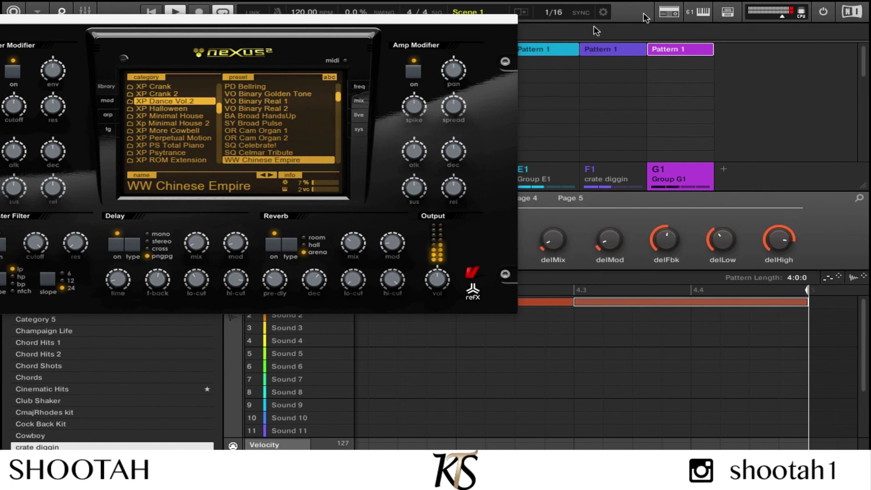
Step: Add another group after Group G1 and record a Nexus 2 WW Chinese Empire part in its Pattern 1
left_click_drag(410, 26, 629, 282)
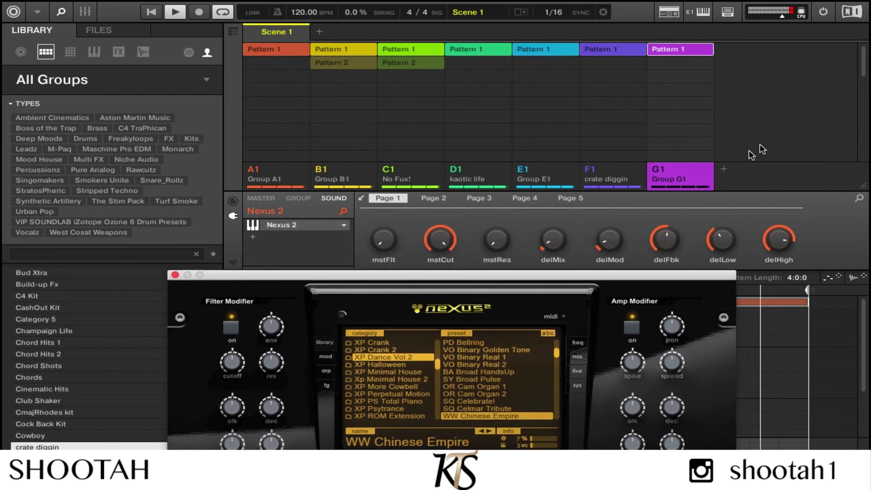
left_click(701, 173)
left_click_drag(731, 172, 731, 173)
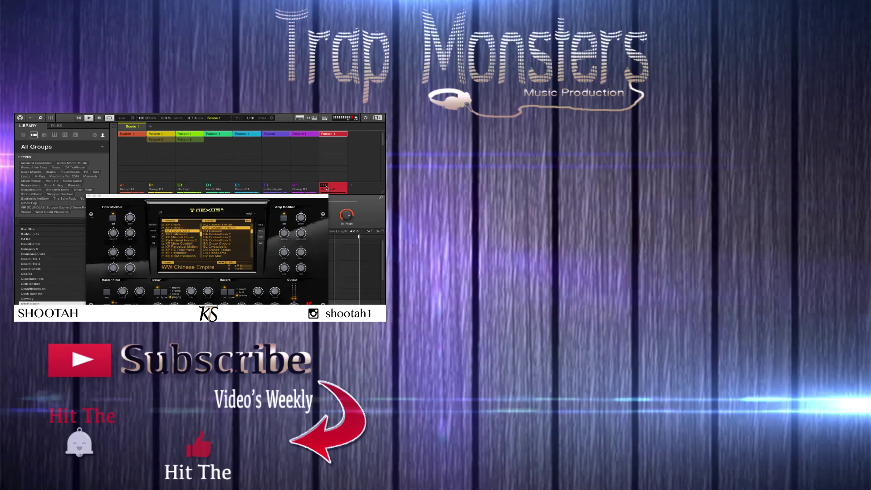
key("space")
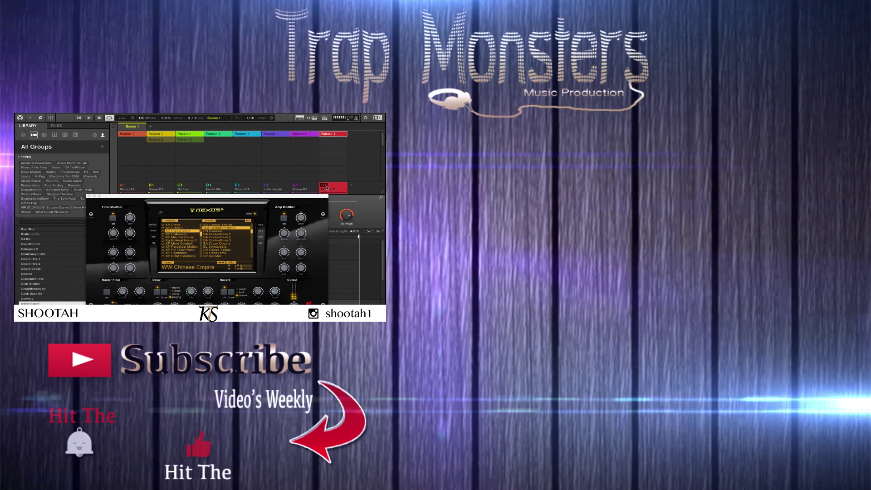
key("ctrl+space")
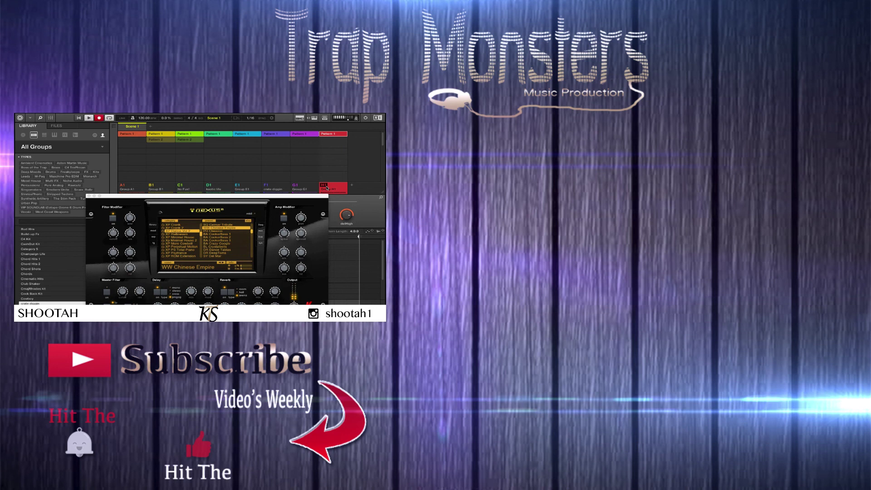